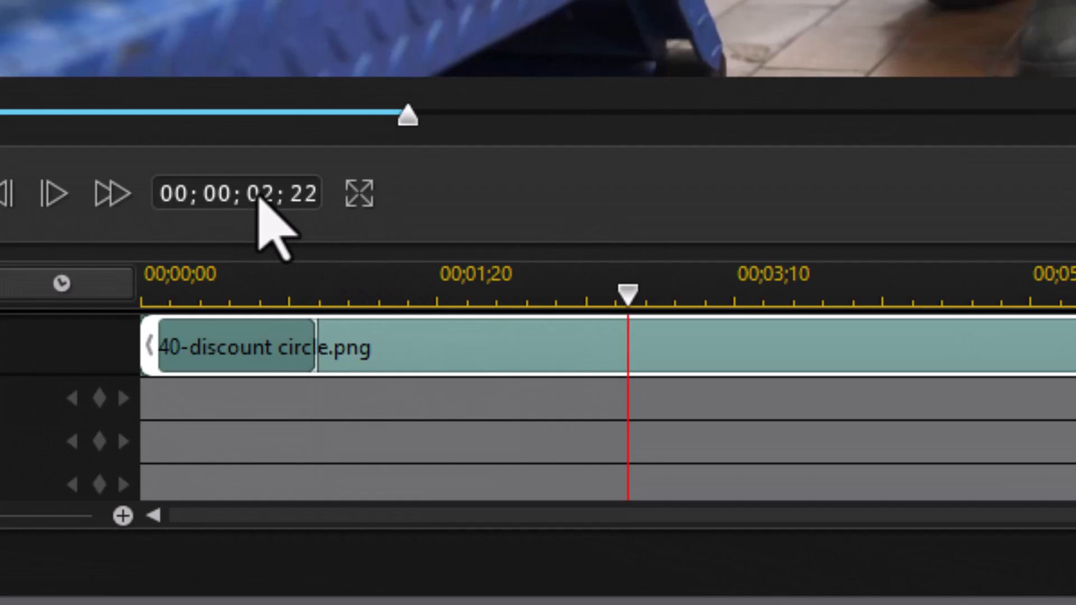
Add a timeline marker at 00;00;03;00, lengthen the discount circle's opening animation to reach it, and apply the changes
key("Home")
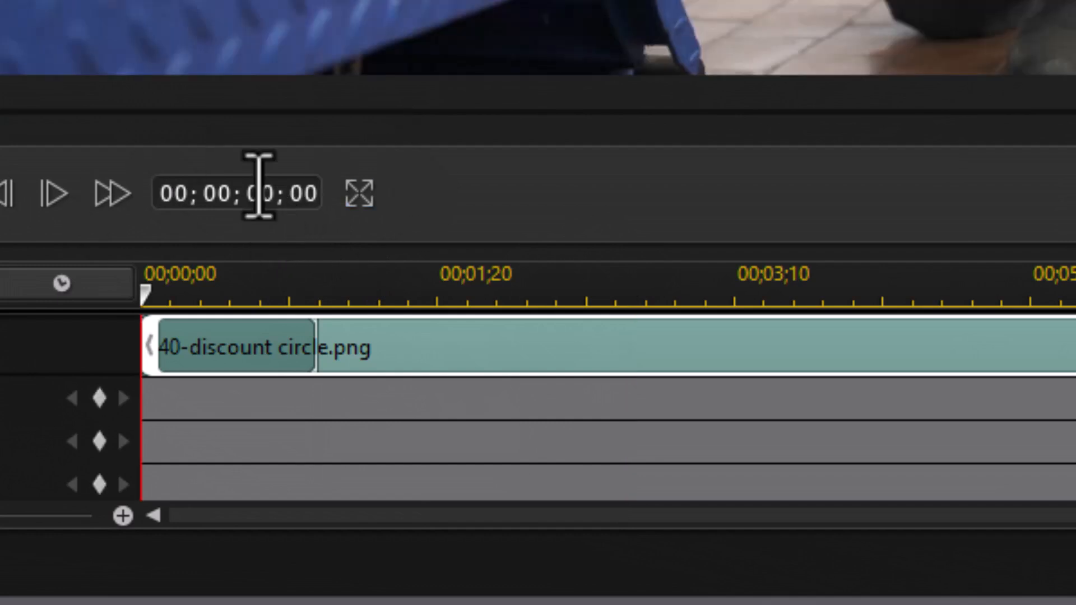
left_click(259, 191)
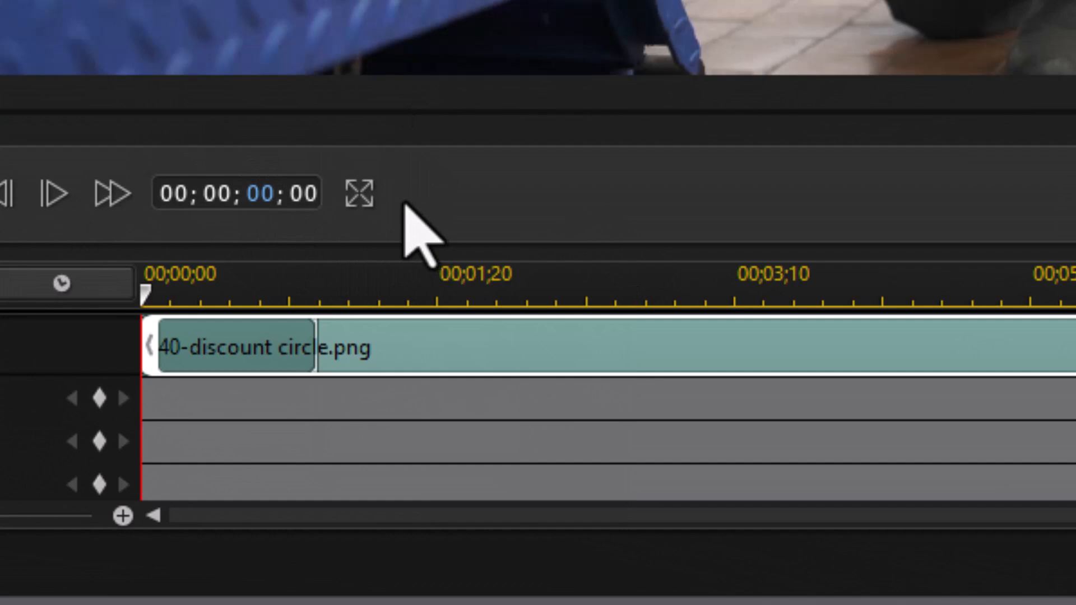
type("3")
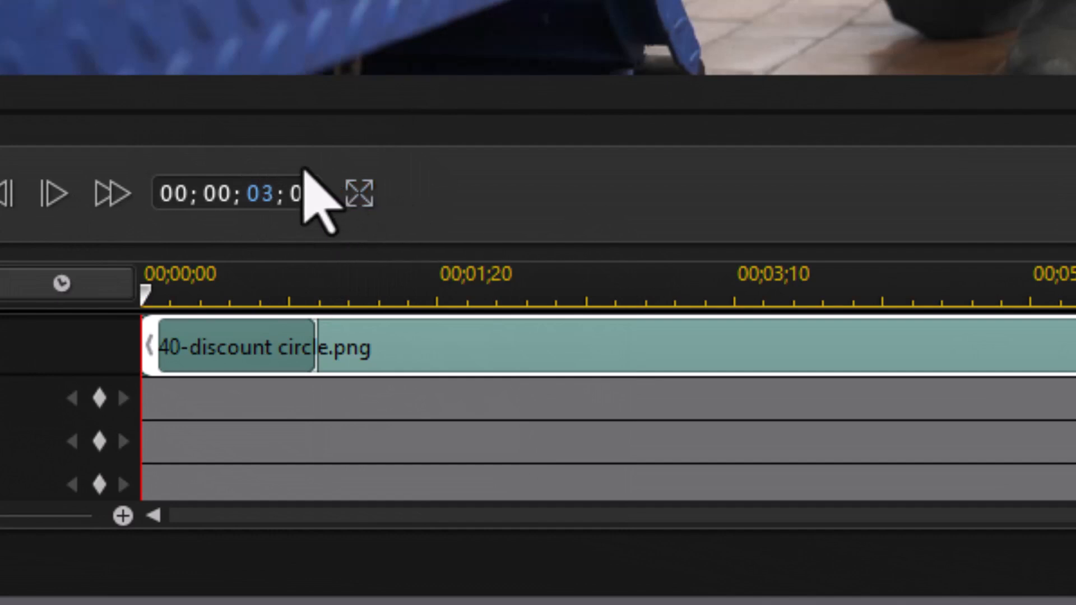
key("Return")
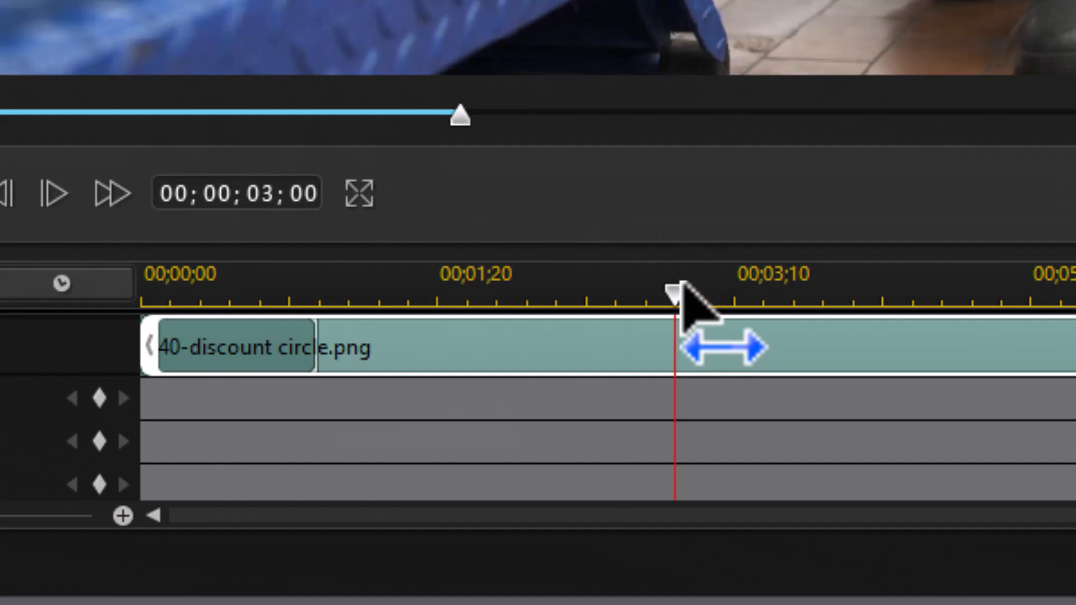
right_click(675, 288)
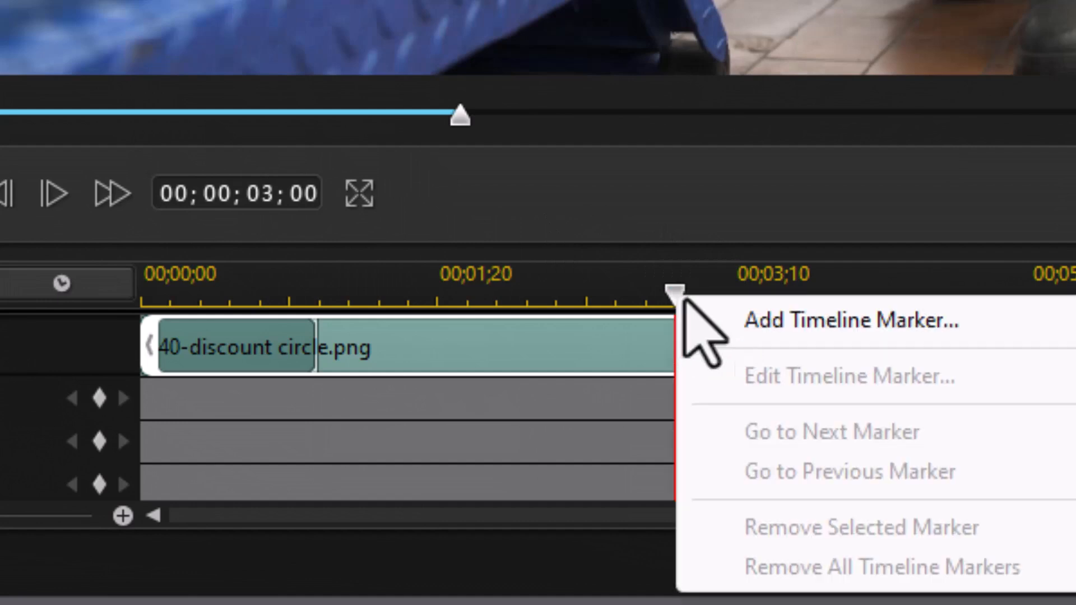
left_click(769, 326)
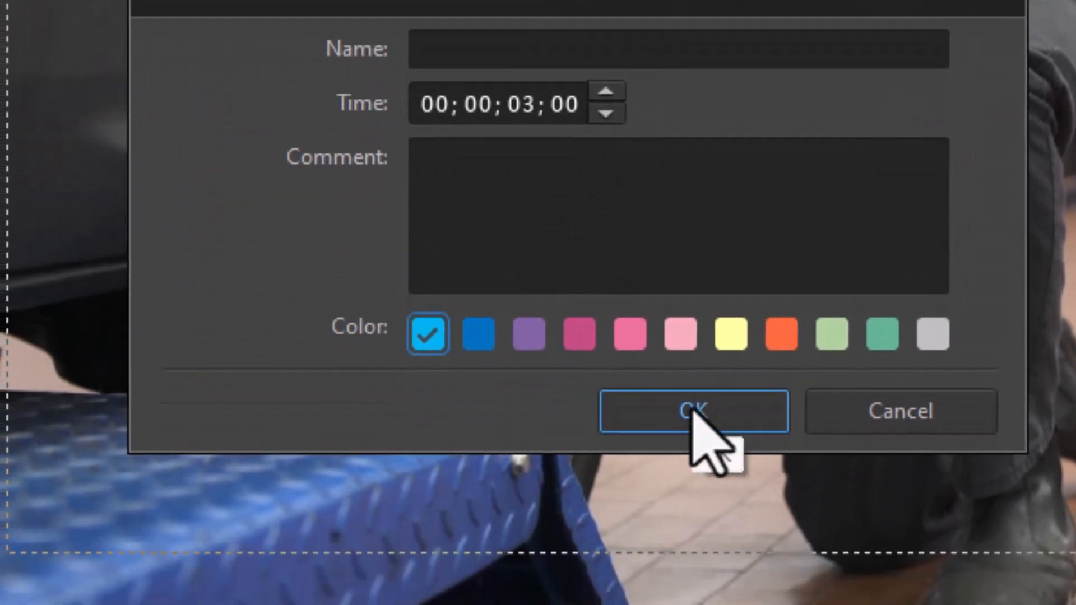
left_click(680, 479)
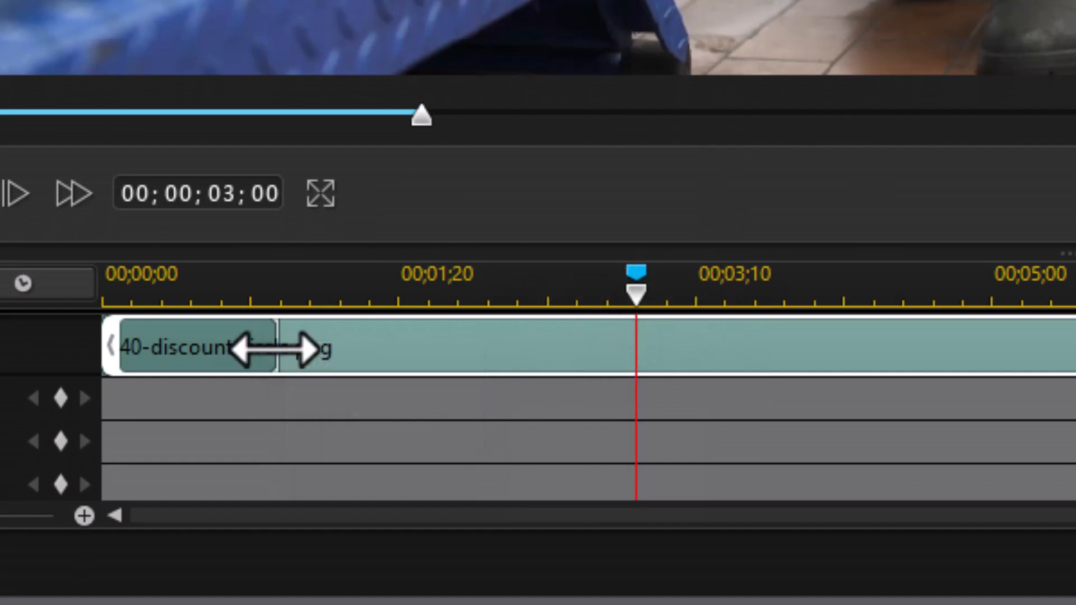
left_click_drag(278, 348, 632, 370)
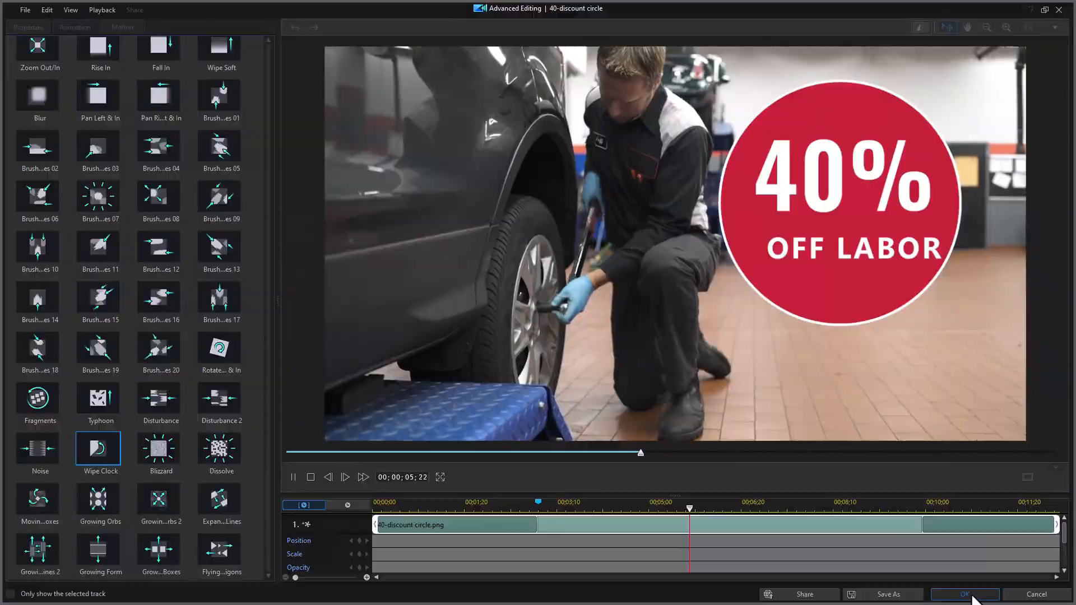
left_click(973, 598)
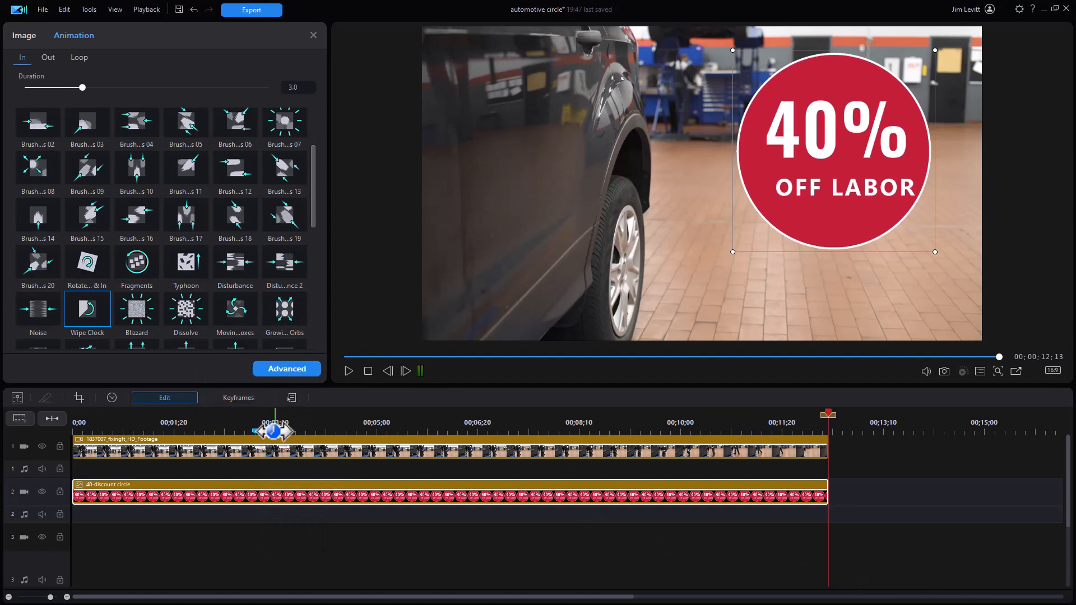
Try a white uniform border of size 3 on the 40% discount circle, and switch it off again
left_click(286, 369)
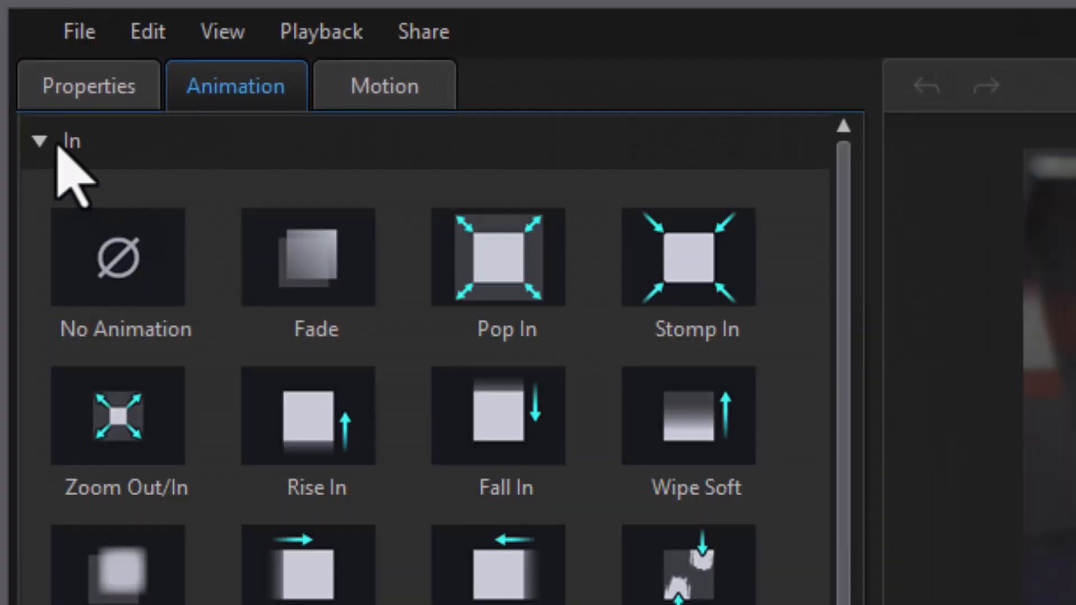
left_click(75, 91)
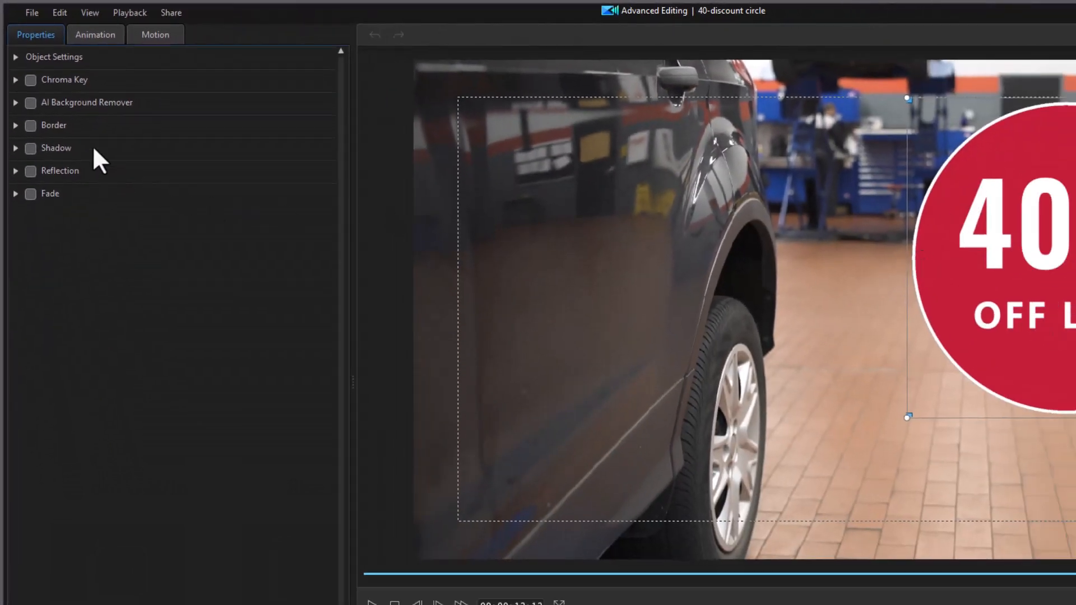
left_click(16, 125)
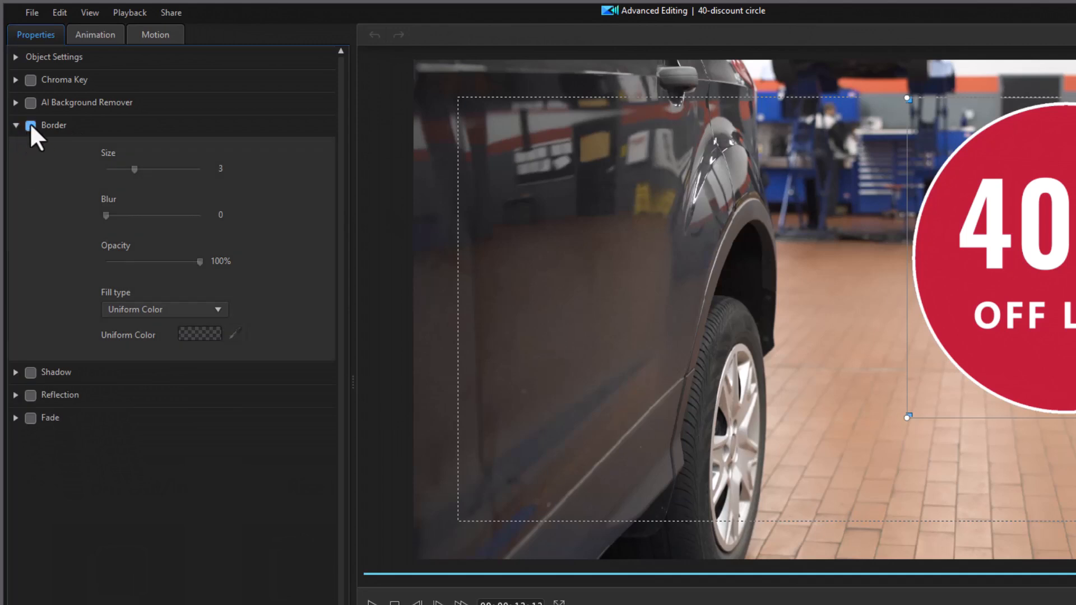
left_click(31, 125)
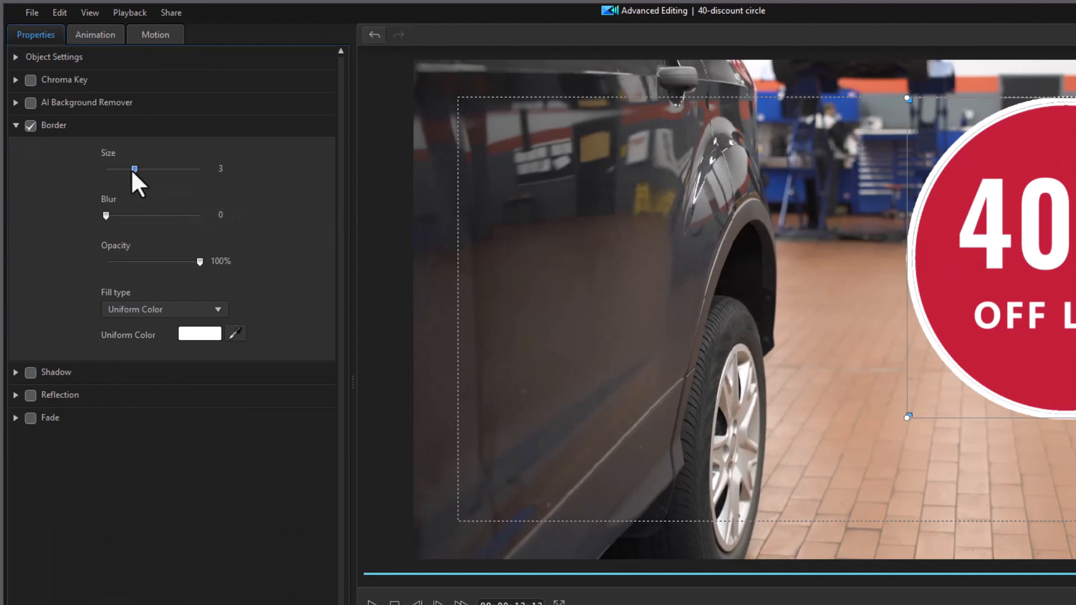
mouse_move(134, 169)
left_mouse_down()
mouse_move(124, 170)
mouse_move(156, 178)
mouse_move(116, 178)
mouse_move(132, 177)
left_mouse_up()
left_click(33, 124)
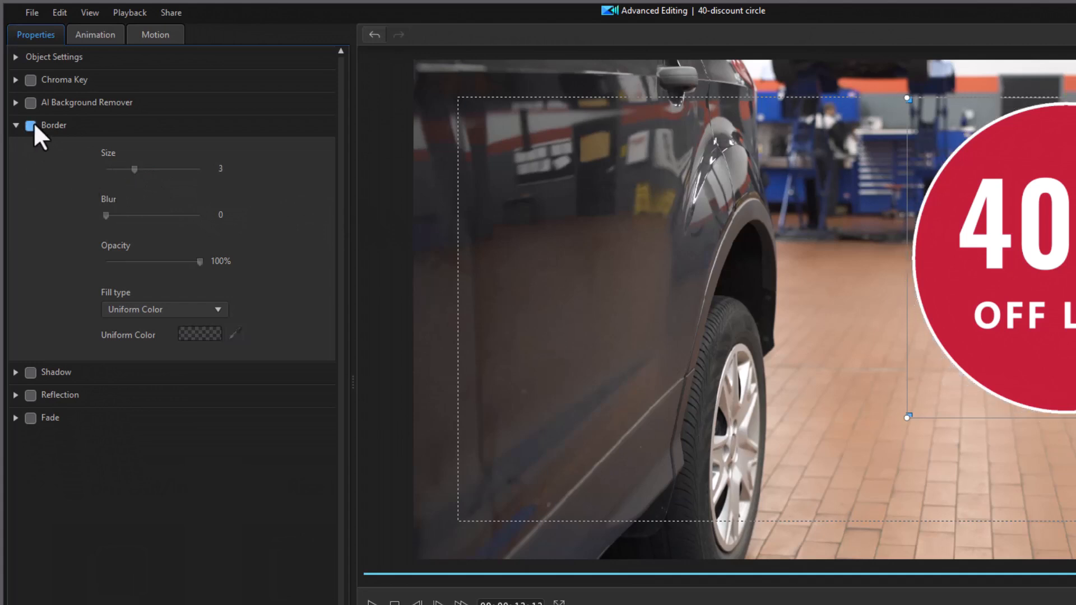
Try a shadow with a distance of 2.0 on the discount circle, switch it off, and close the advanced editor
left_click(30, 373)
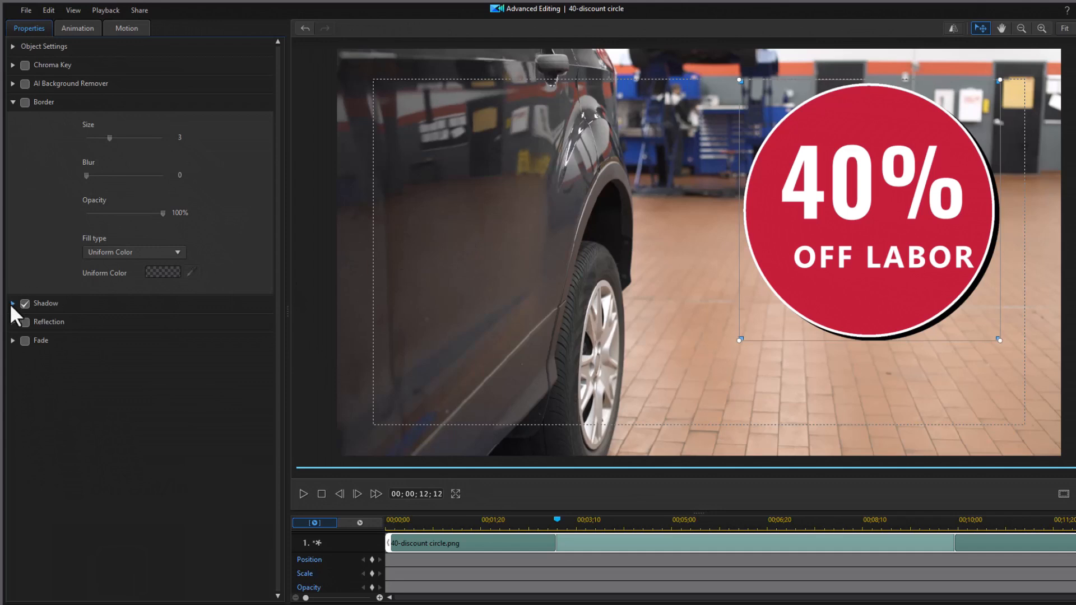
left_click(12, 303)
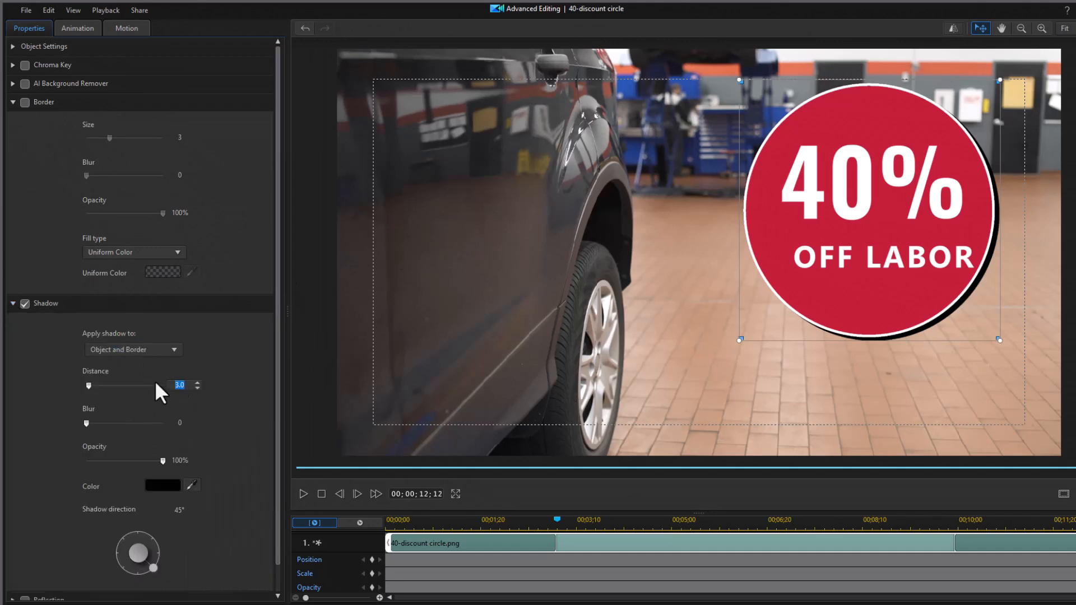
type("2")
key("Return")
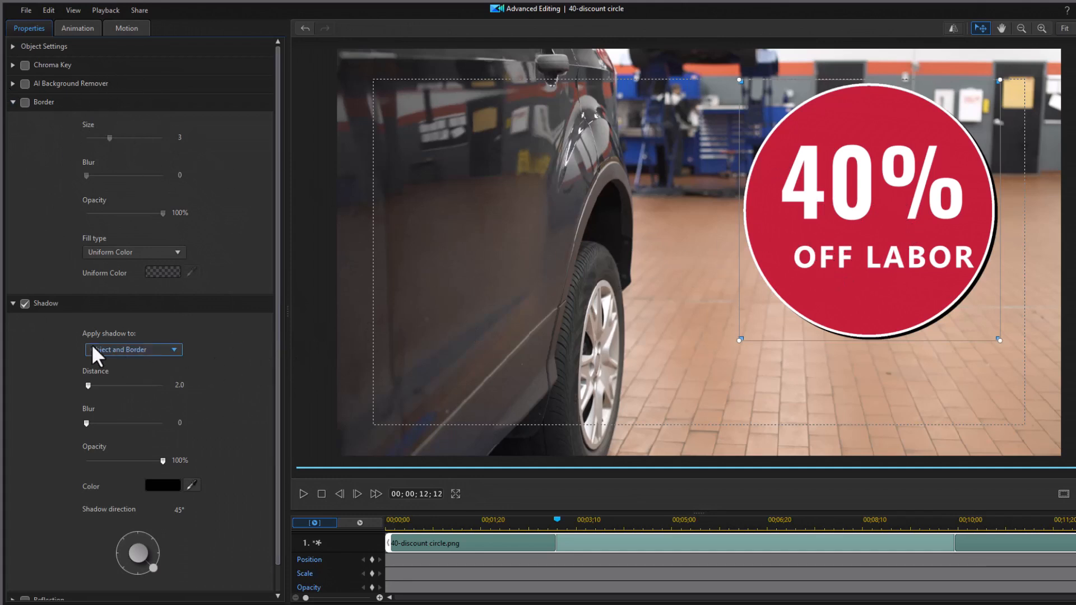
left_click(26, 303)
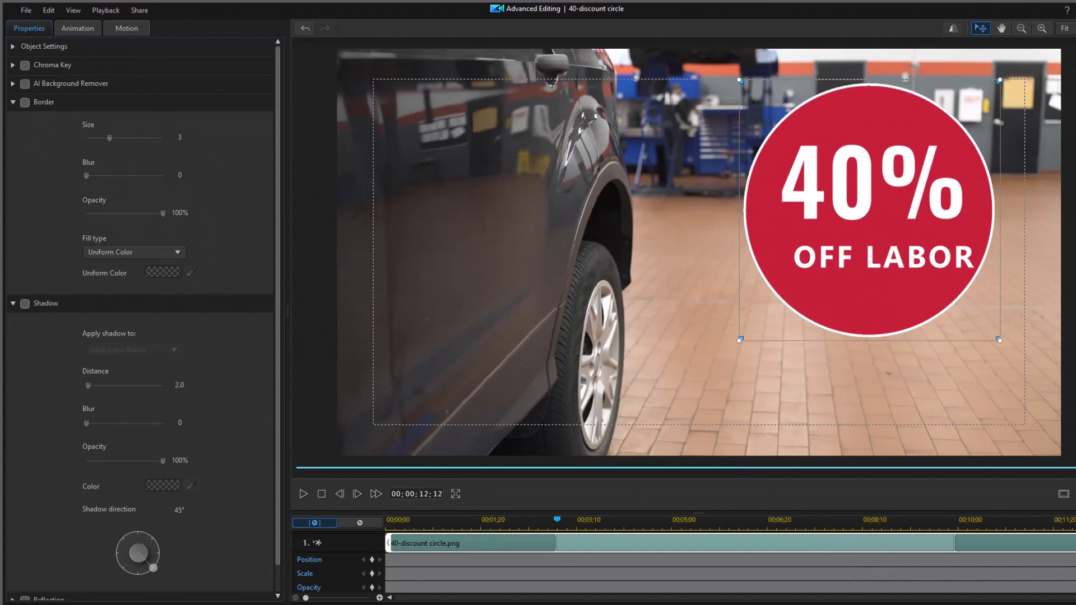
left_click(974, 597)
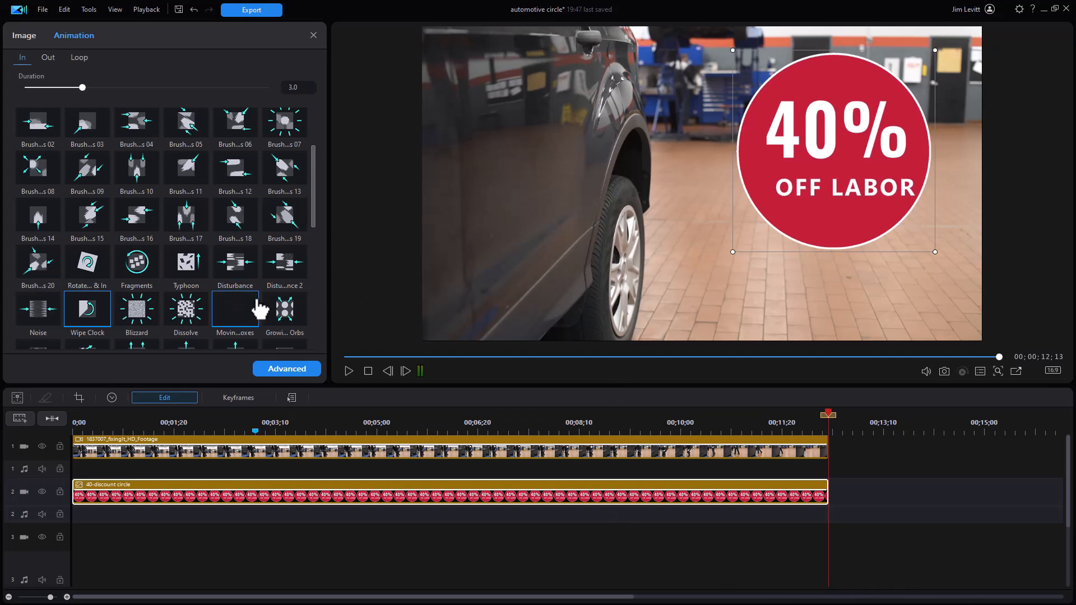
Place the Westside logo image at the start of video track 3 and extend it to the end of the footage
left_click(313, 35)
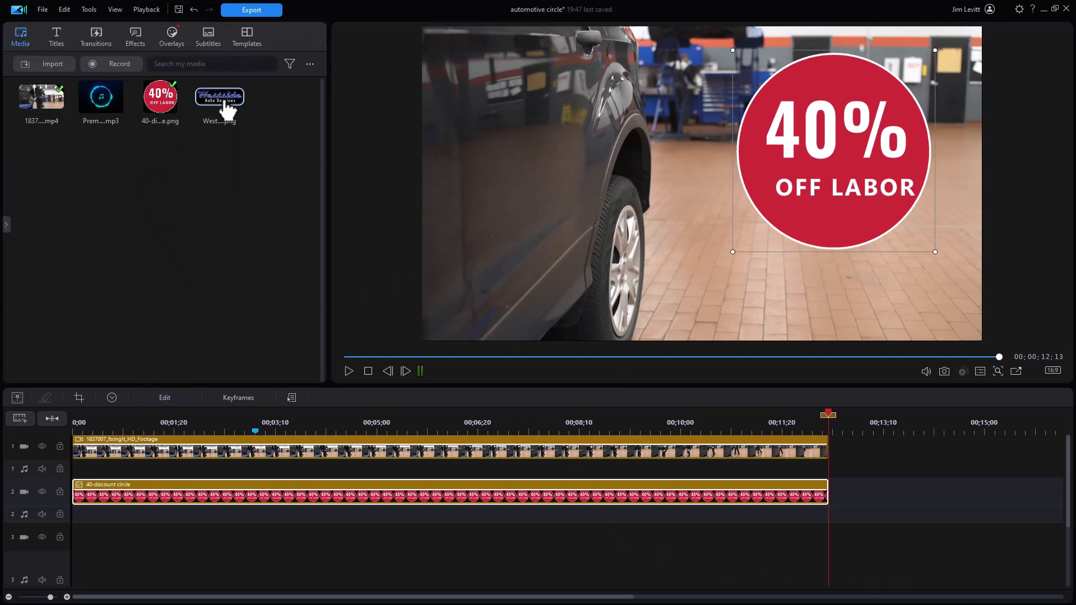
left_click_drag(222, 104, 70, 548)
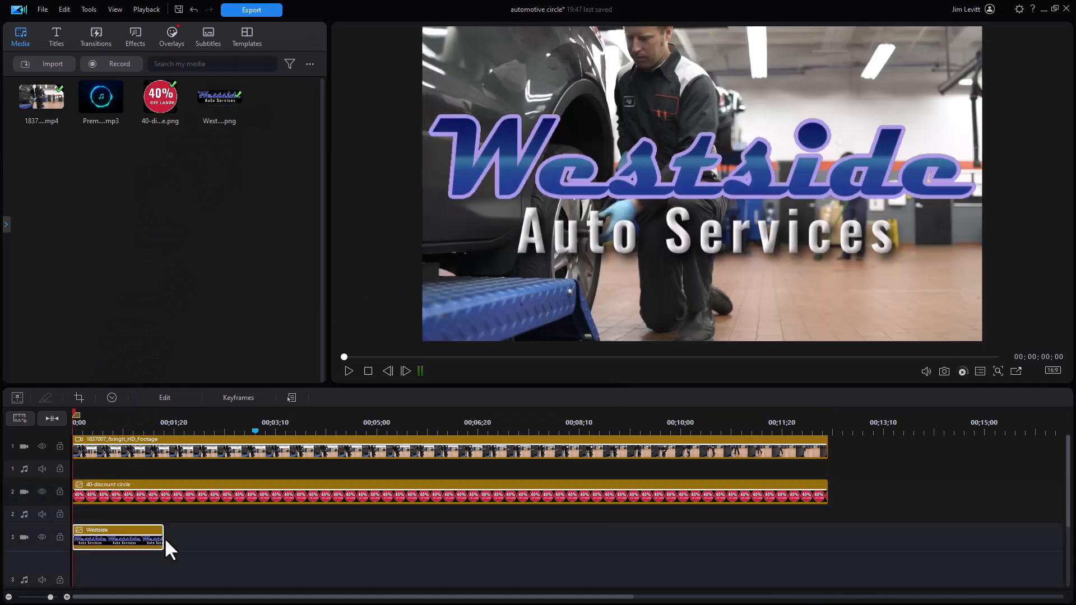
left_click_drag(163, 544, 828, 533)
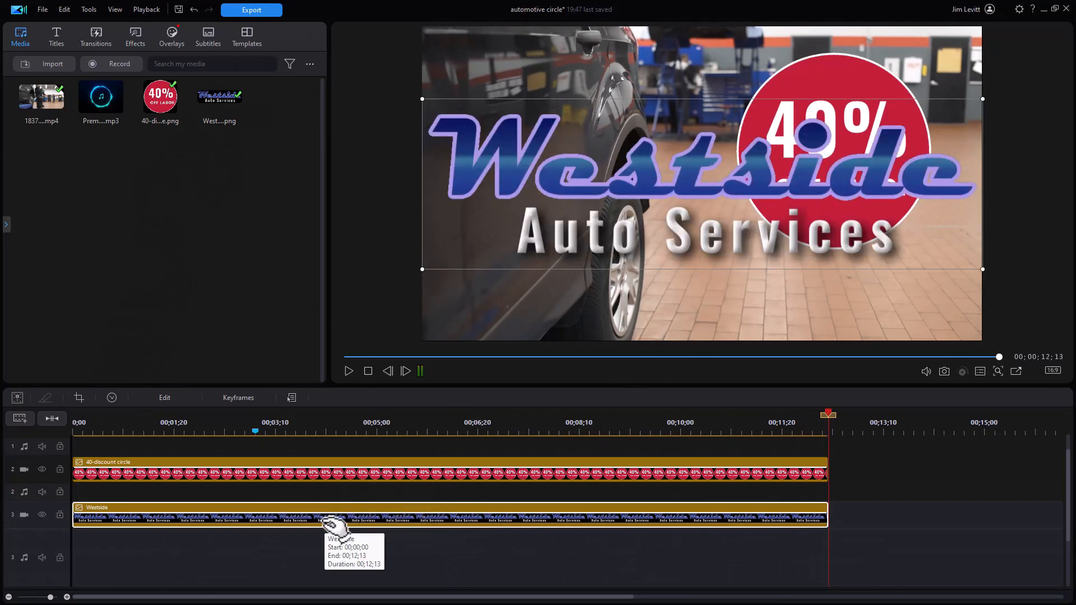
Shrink the Westside logo to slightly under half its width, position it in the upper-left corner of the video's safe area, and apply the change
left_click(173, 397)
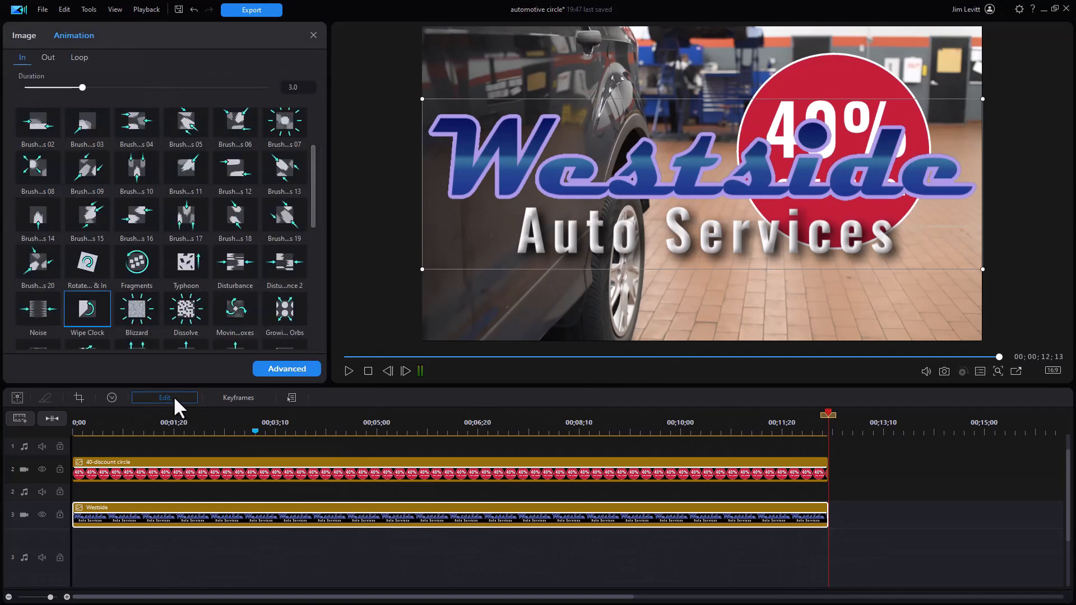
left_click(271, 367)
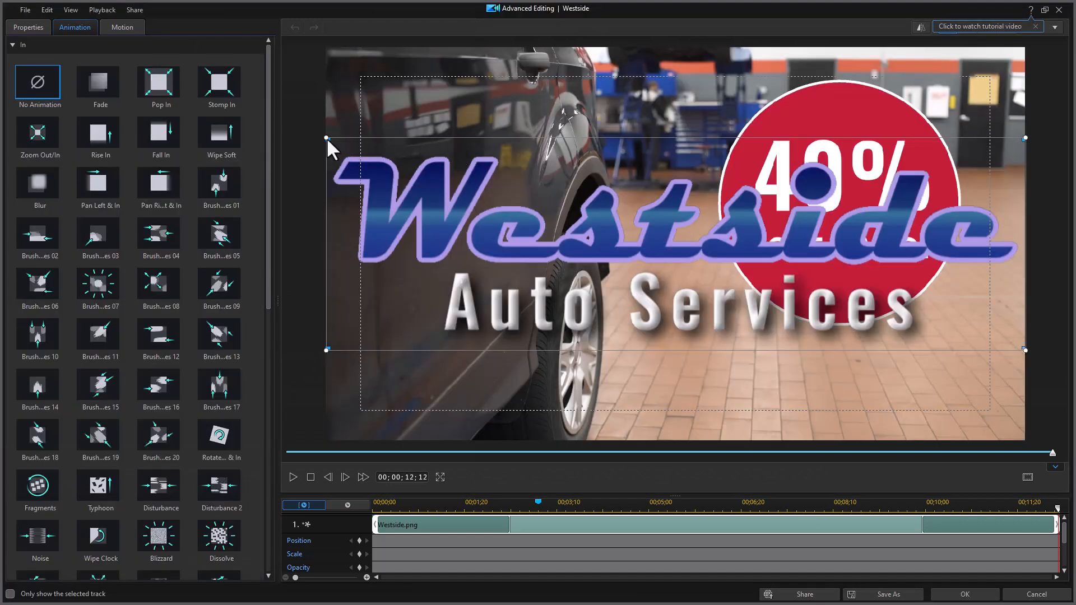
left_click(380, 149)
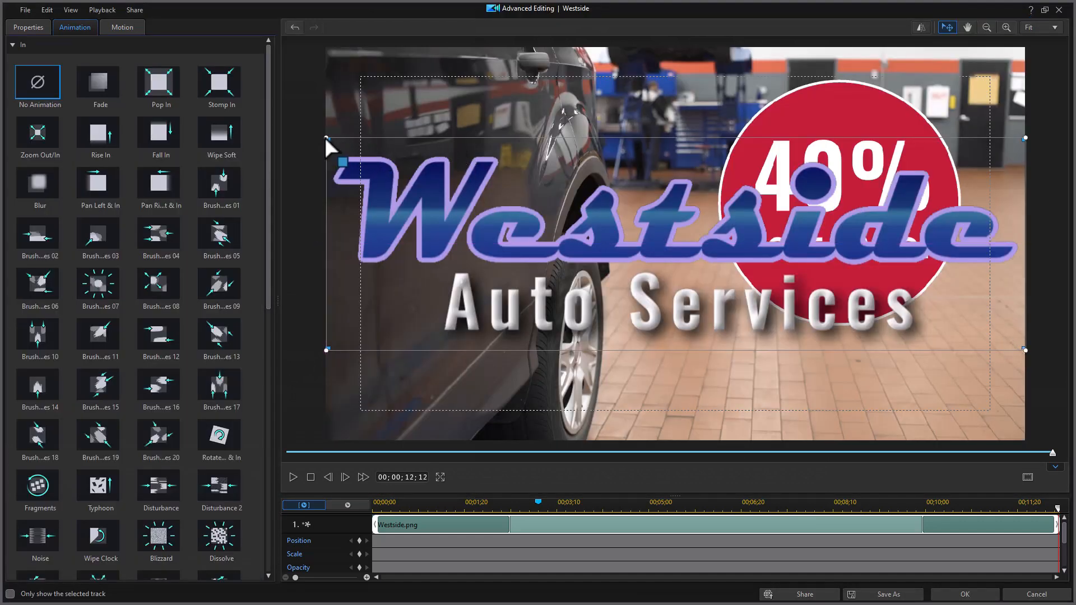
left_click_drag(329, 138, 708, 255)
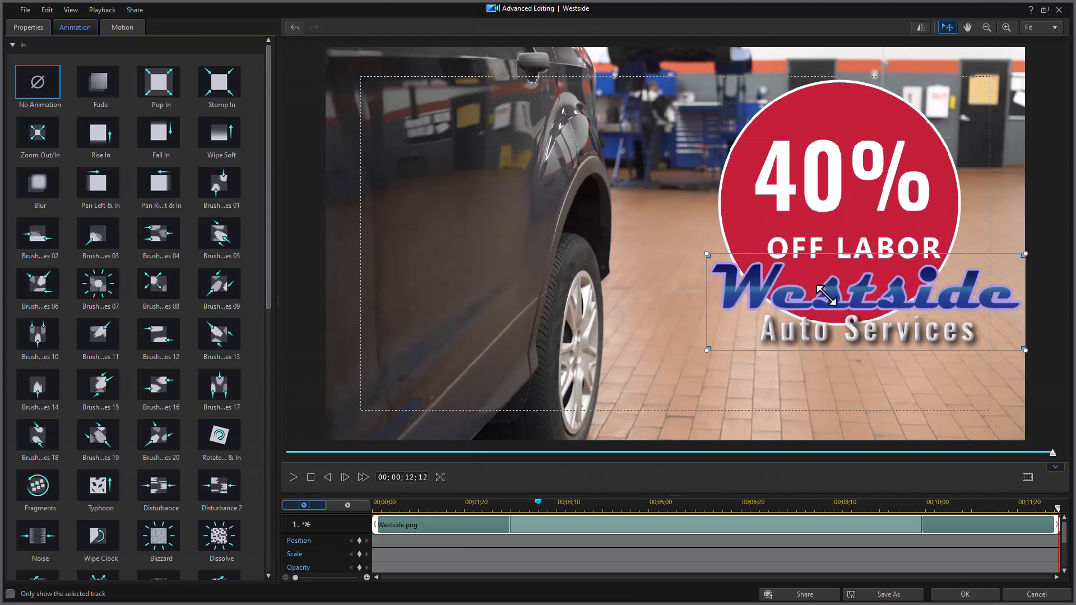
left_click_drag(822, 279, 478, 105)
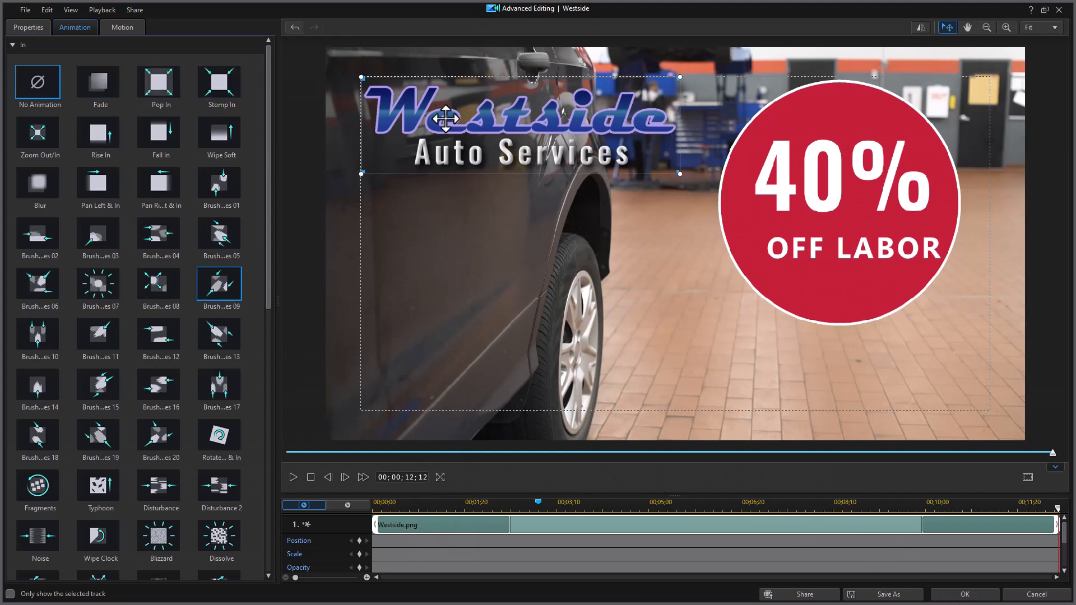
left_click(976, 595)
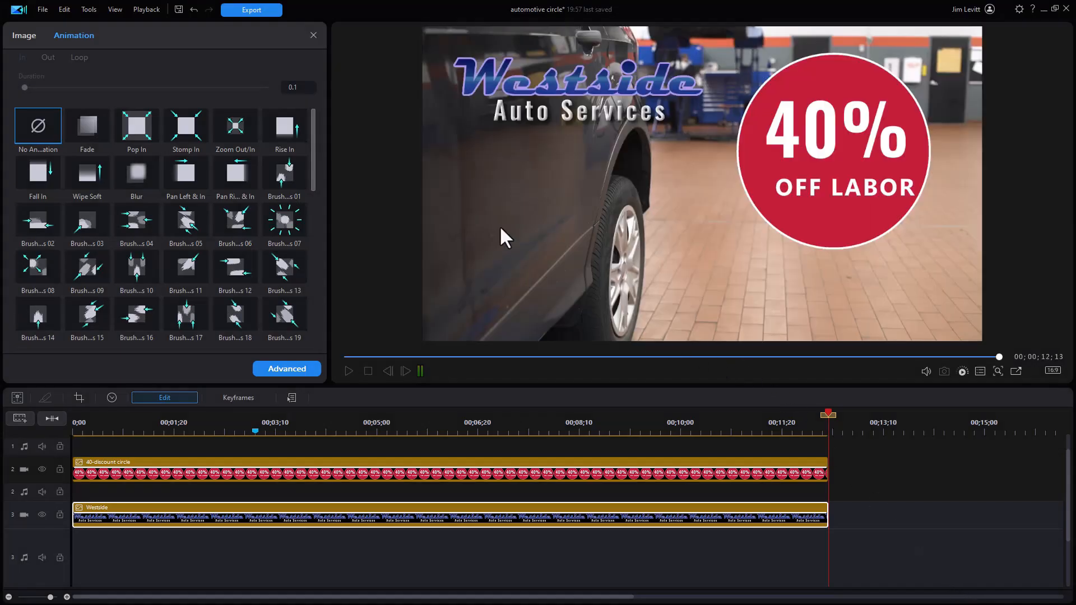
left_click(564, 110)
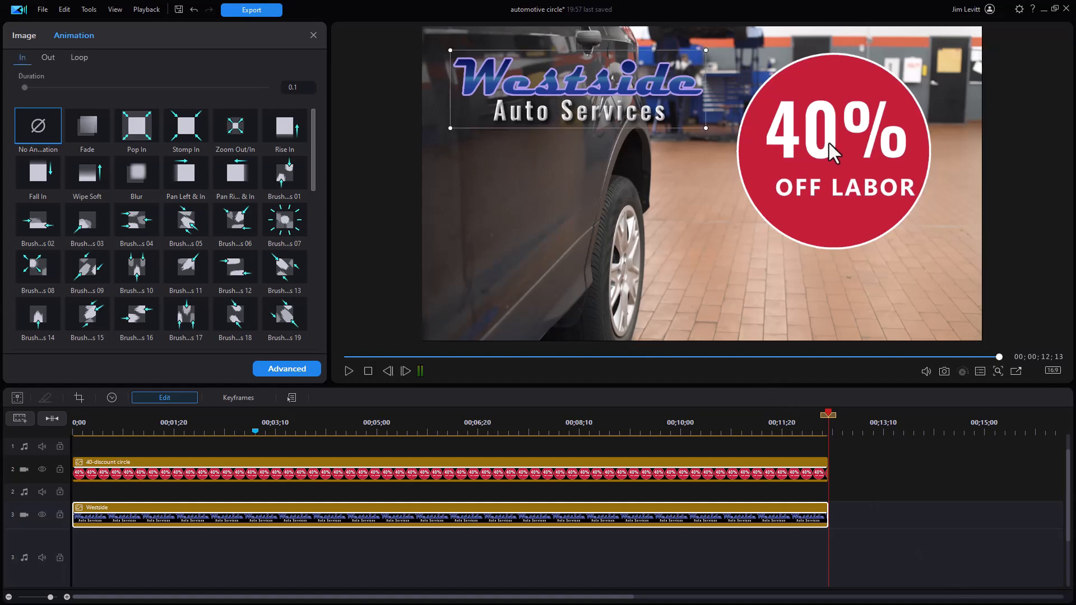
left_click(314, 35)
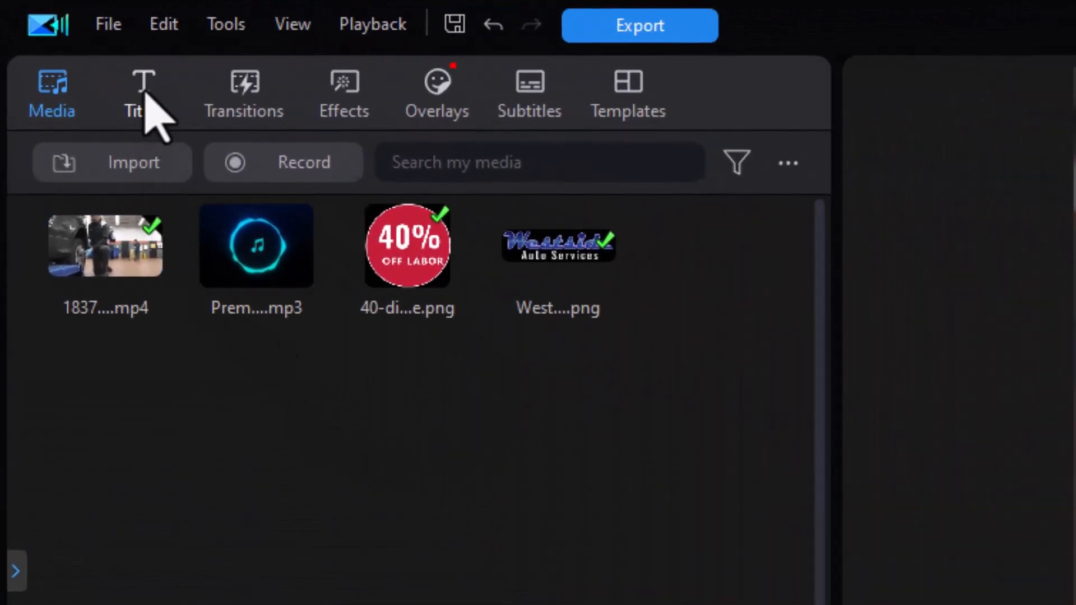
Search the titles for "now" and place the "Now through Feb 28th!" title at the start of video track 4
left_click(71, 39)
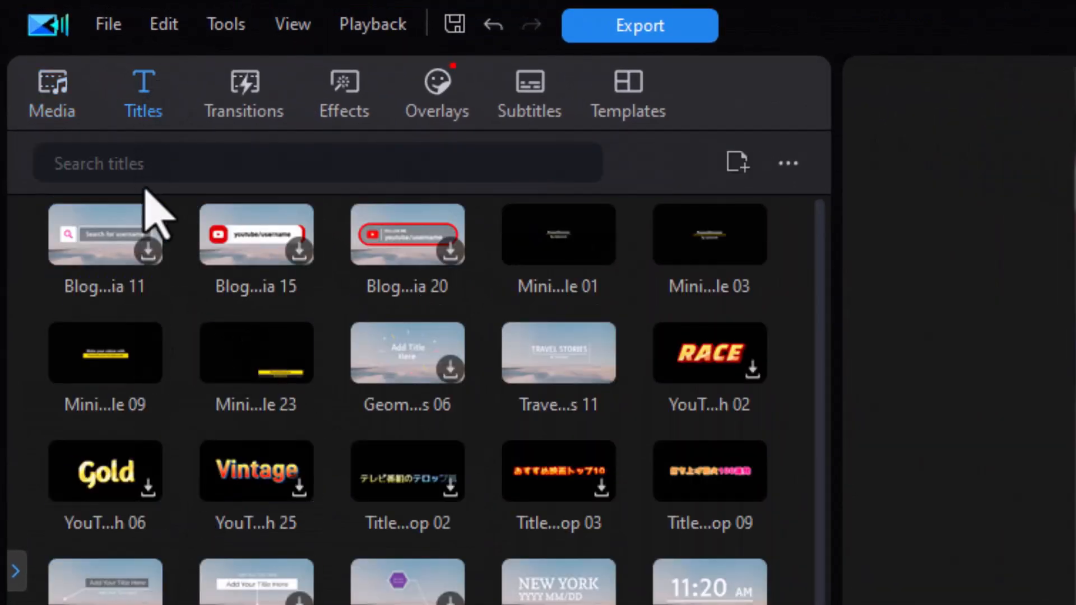
left_click(140, 163)
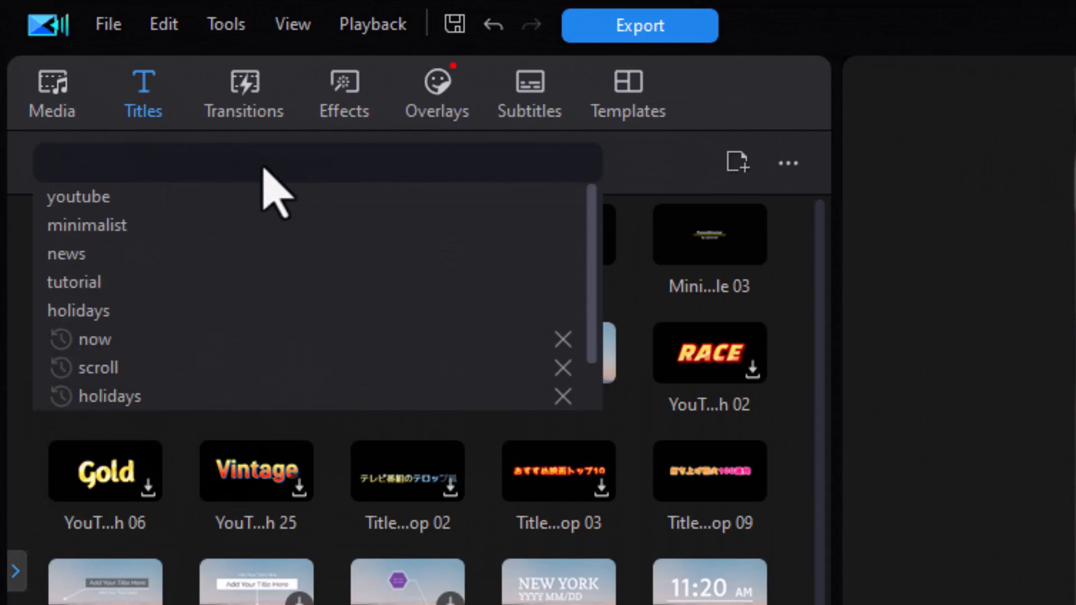
type("n")
type("fo")
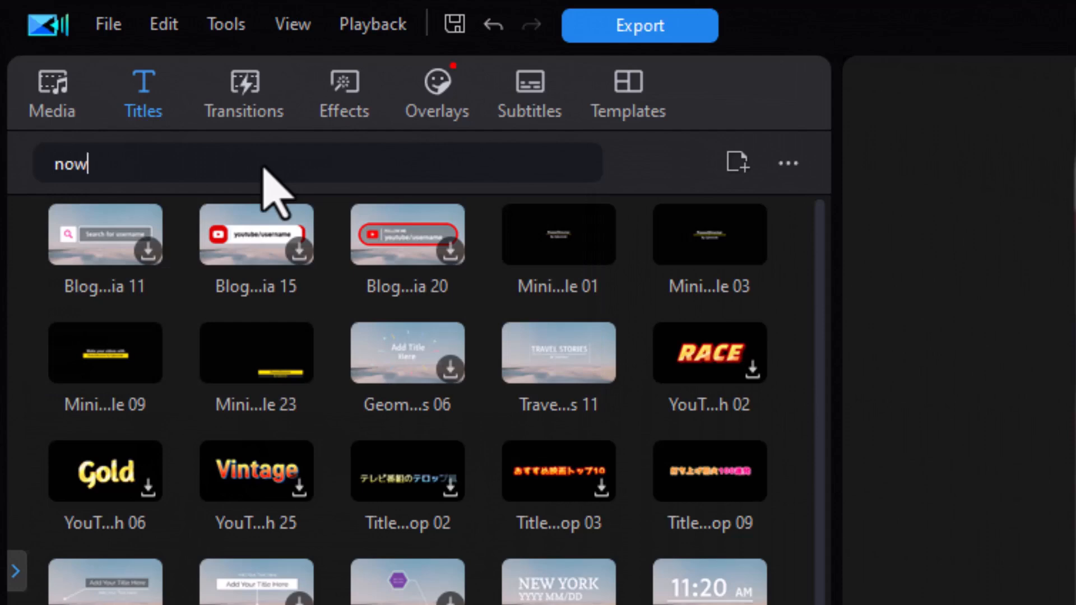
key("Return")
left_click_drag(240, 252, 285, 604)
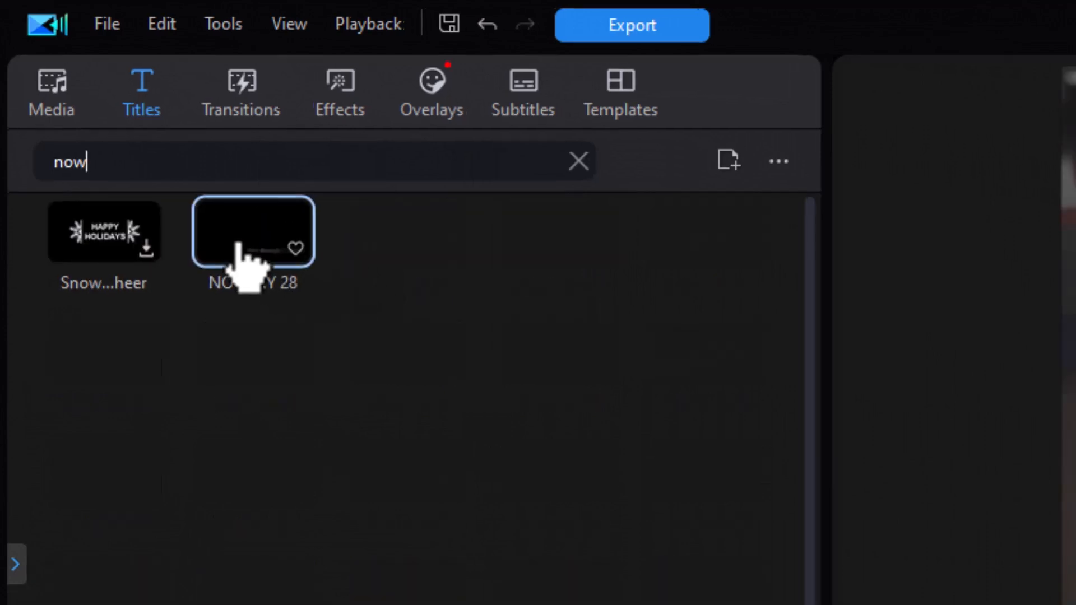
left_click_drag(106, 502, 84, 552)
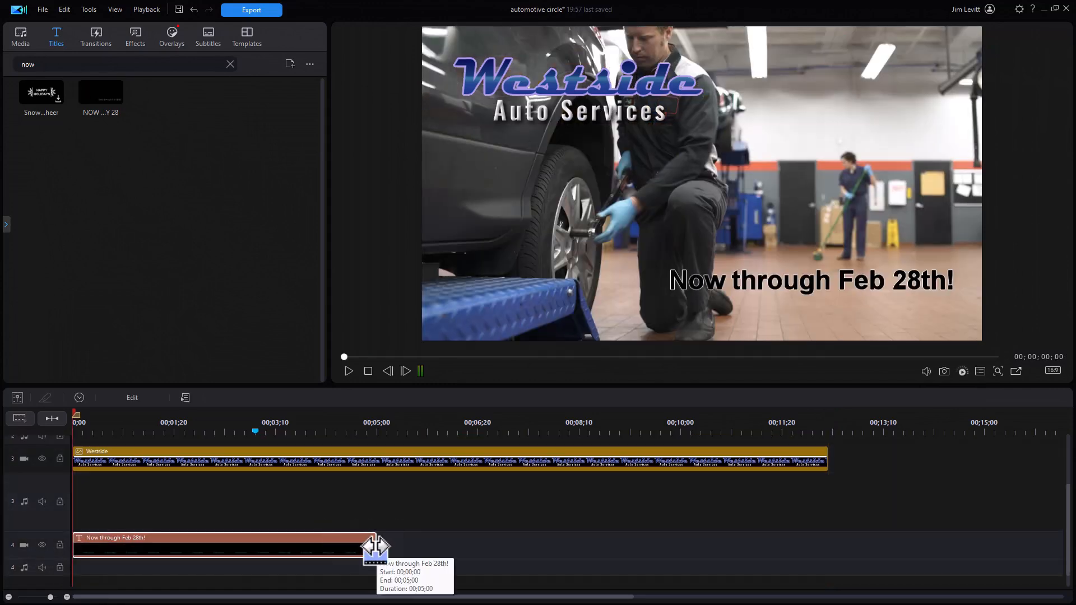
Extend the "Now through Feb 28th!" title to the end of the footage and preview the video from the start
left_click_drag(377, 545, 829, 545)
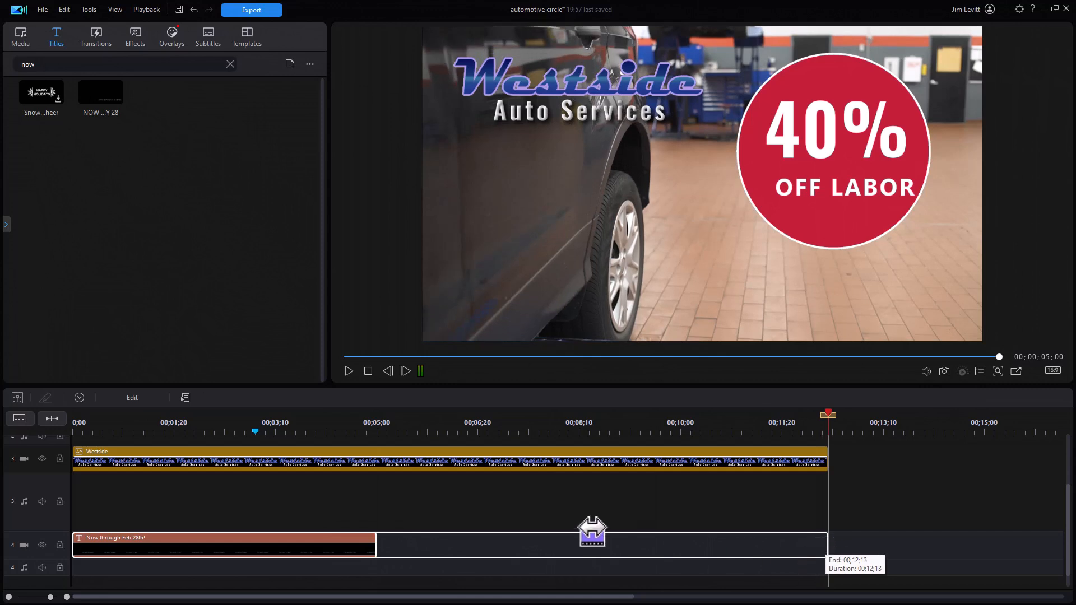
left_click(367, 371)
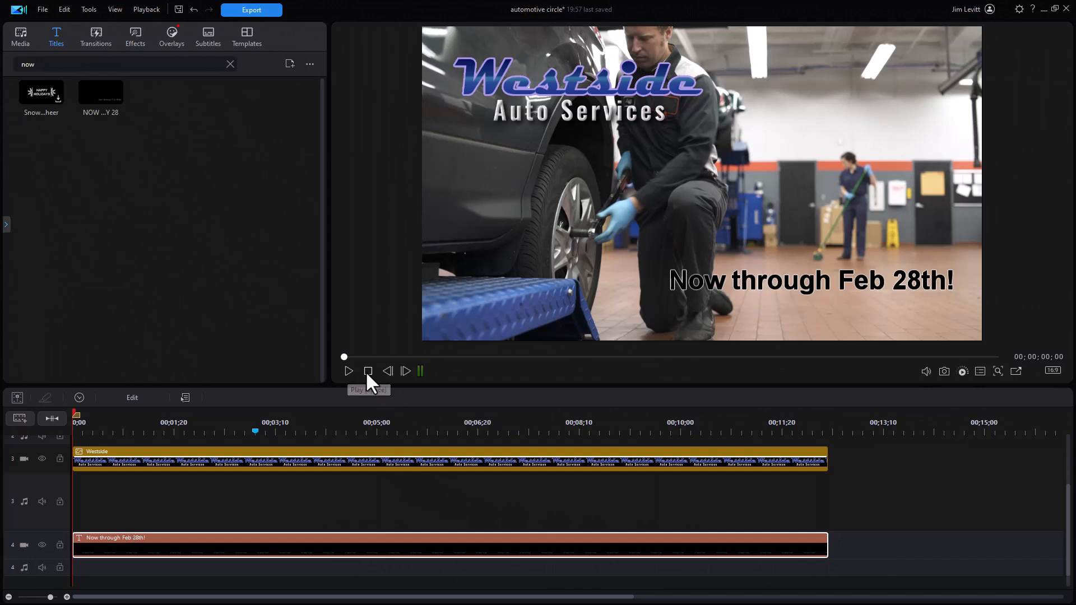
left_click(347, 371)
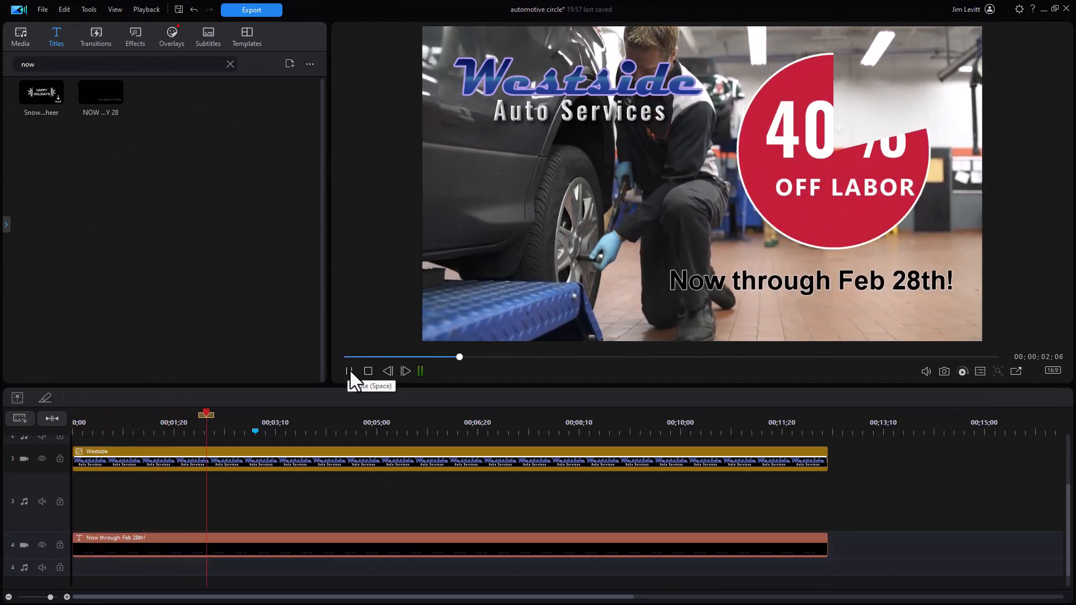
left_click(350, 370)
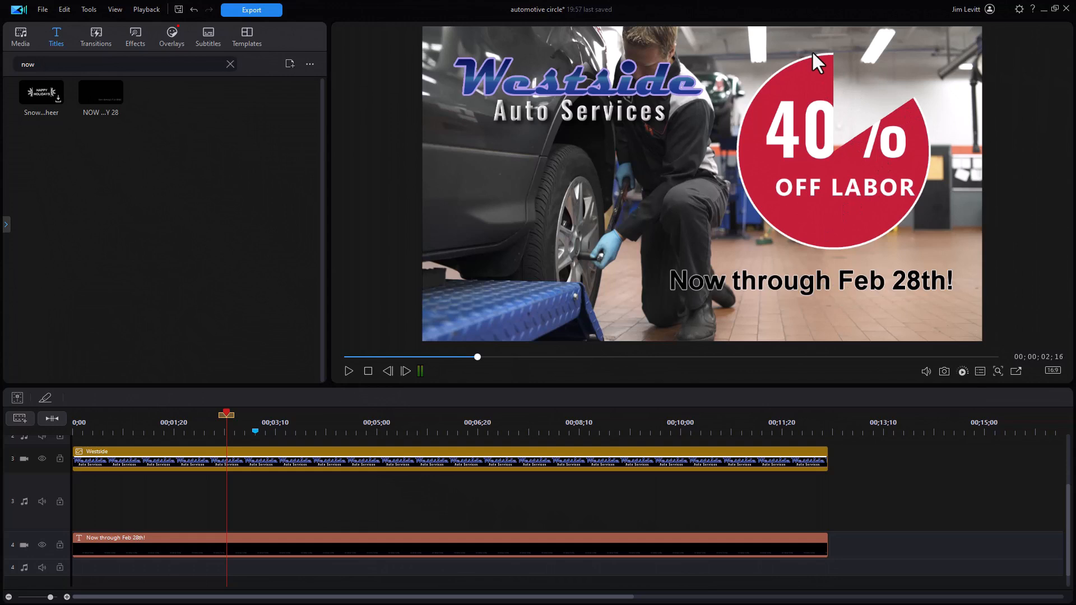
Lengthen the date title's Slide Up starting animation to 3.0 seconds, ending at the timeline marker, and preview the result
mouse_move(255, 431)
left_mouse_down()
mouse_move(268, 432)
mouse_move(256, 432)
left_mouse_up()
left_click(253, 542)
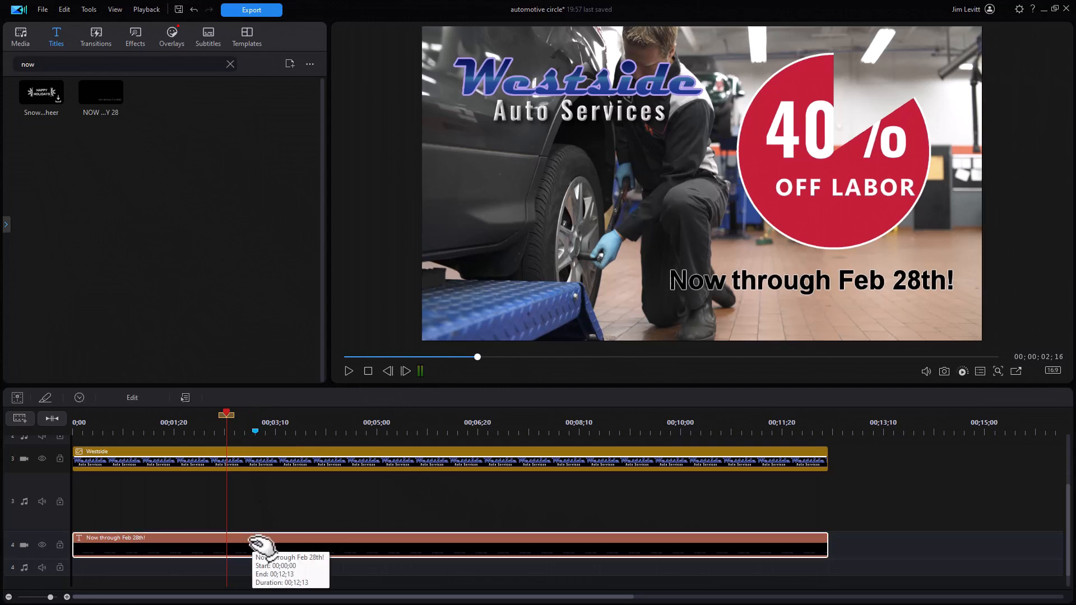
left_click(133, 398)
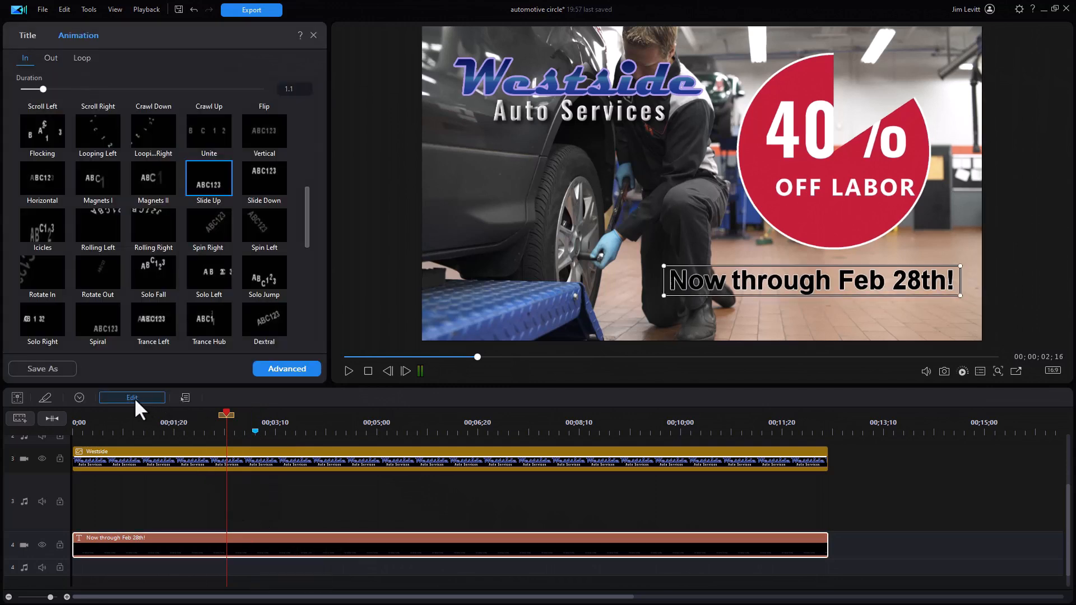
left_click(290, 369)
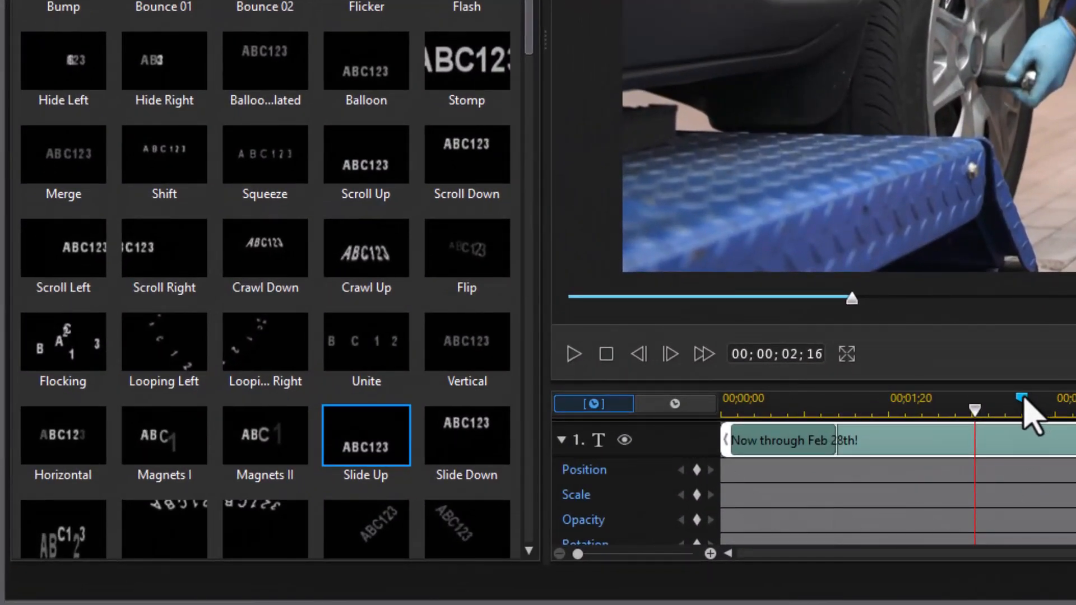
left_click(838, 441)
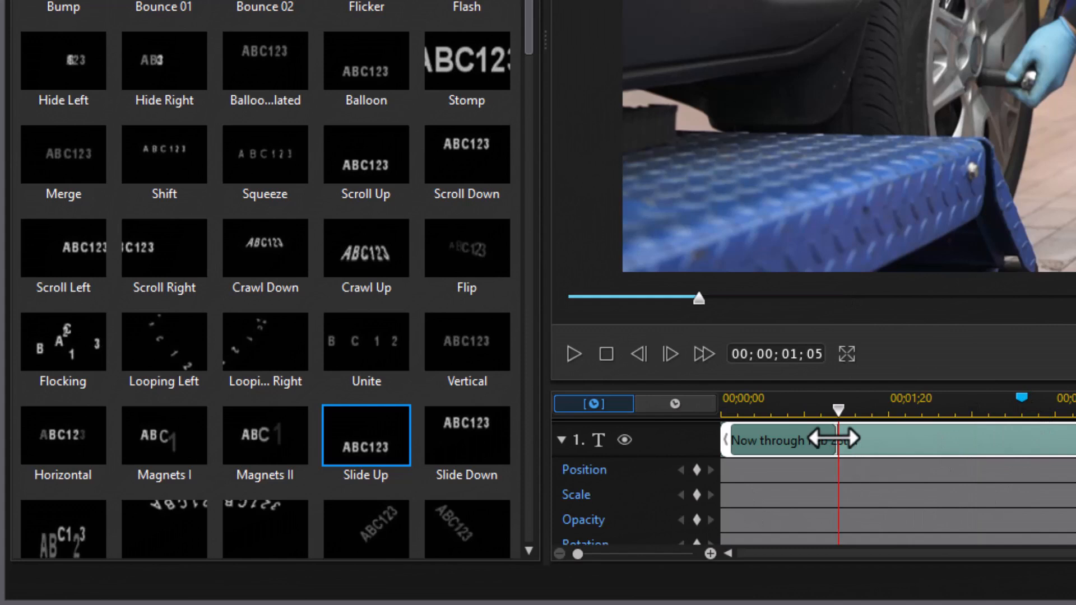
left_click_drag(866, 431, 1022, 433)
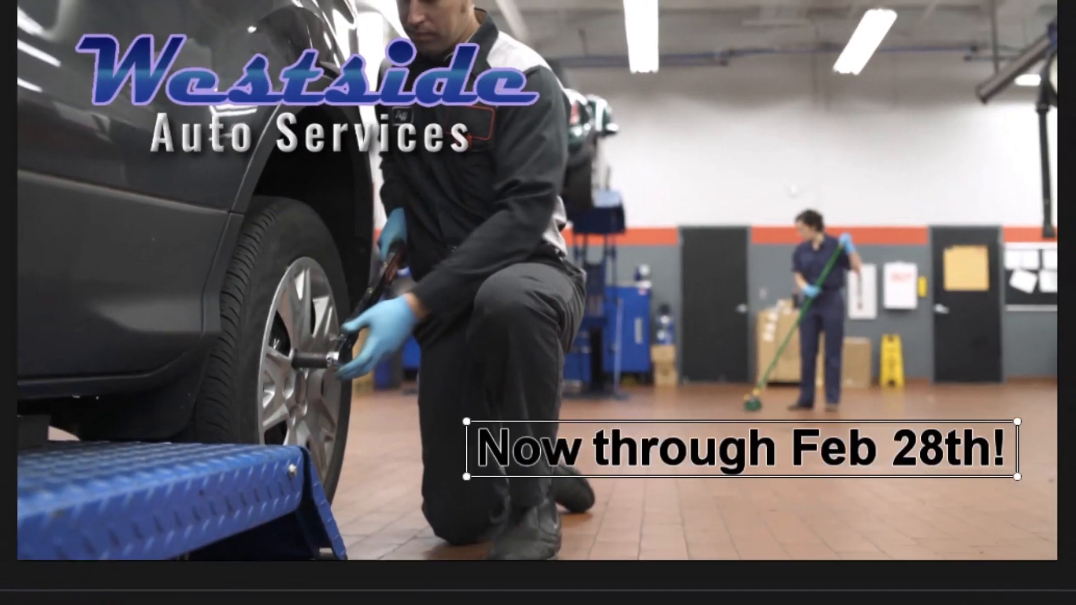
key("space")
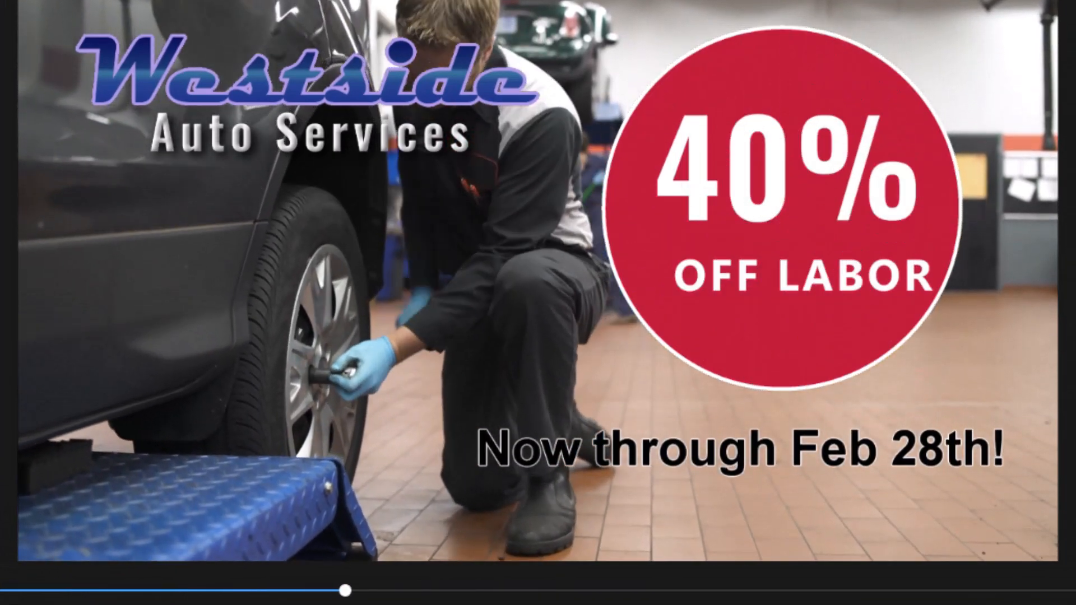
key("space")
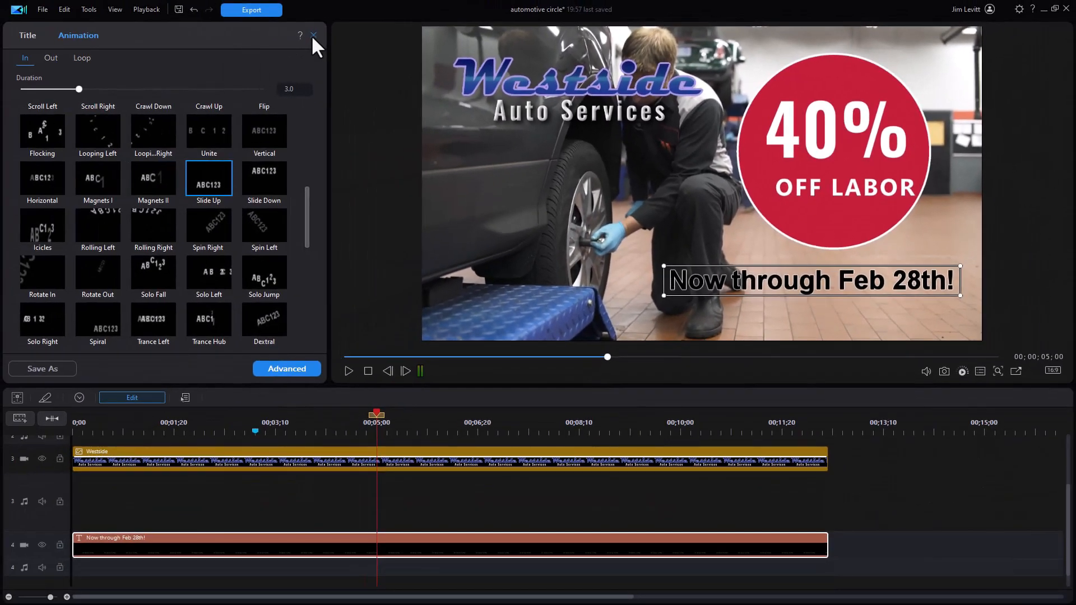
left_click(311, 35)
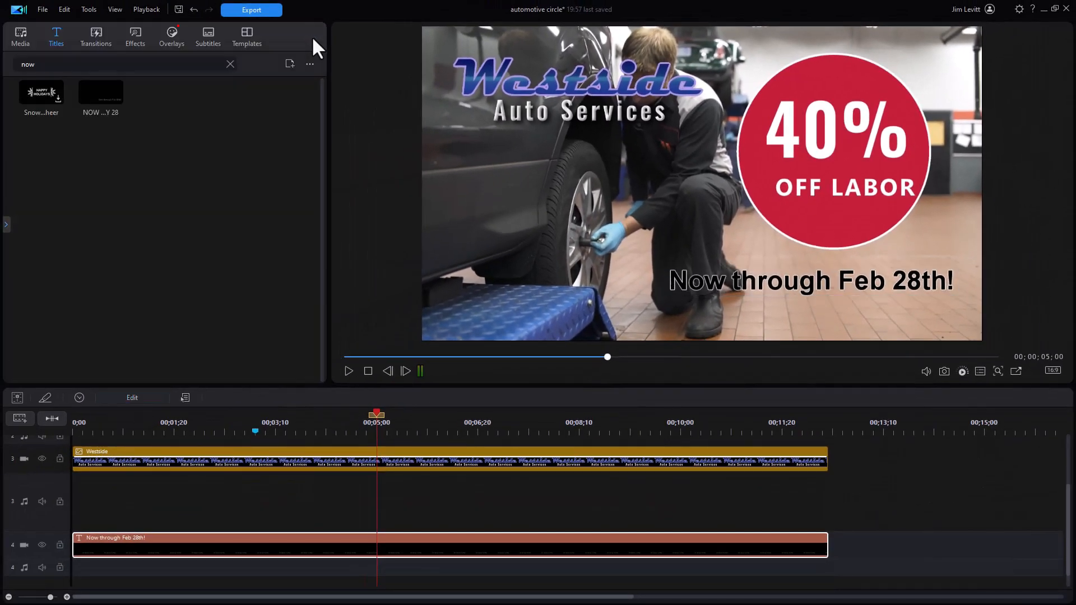
Place the Premium Service music clip at the start of audio track 3
left_click(22, 36)
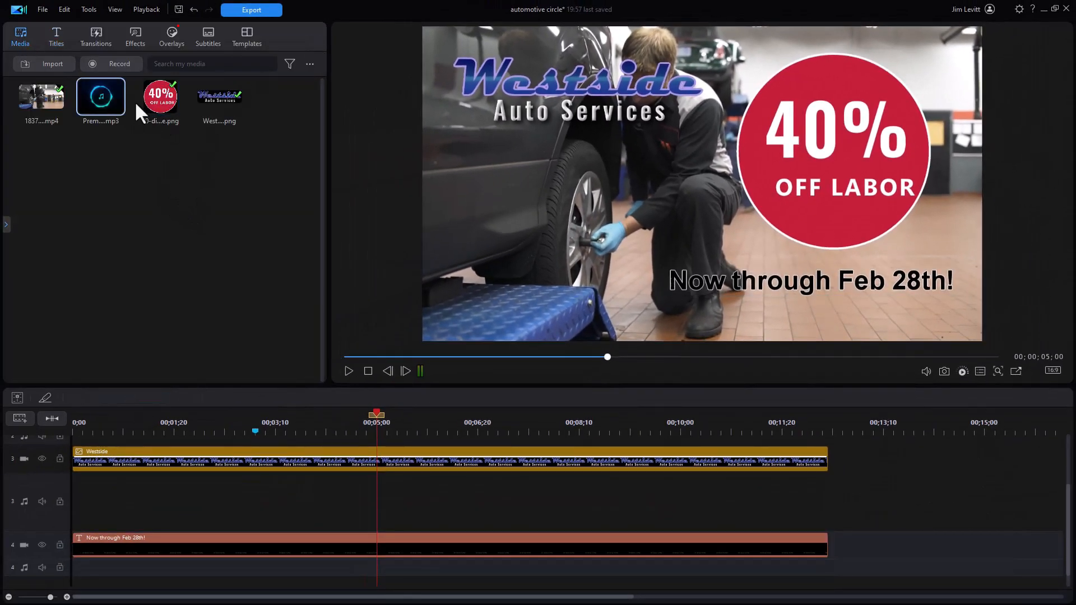
left_click_drag(101, 104, 73, 513)
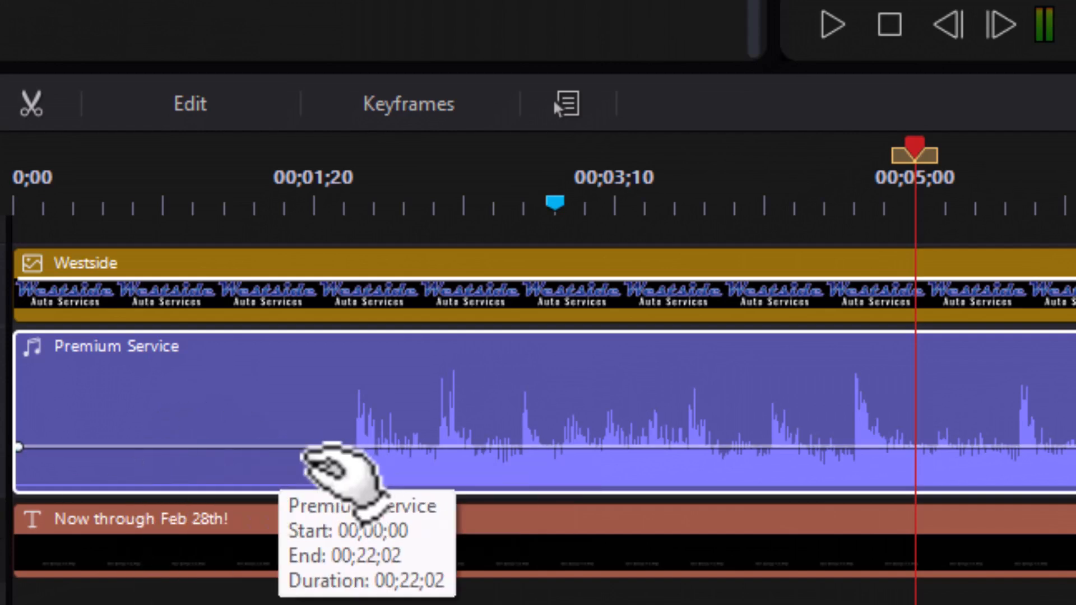
Split the Premium Service music just before its waveform begins and remove the silent opening, filling the gap
left_click(365, 168)
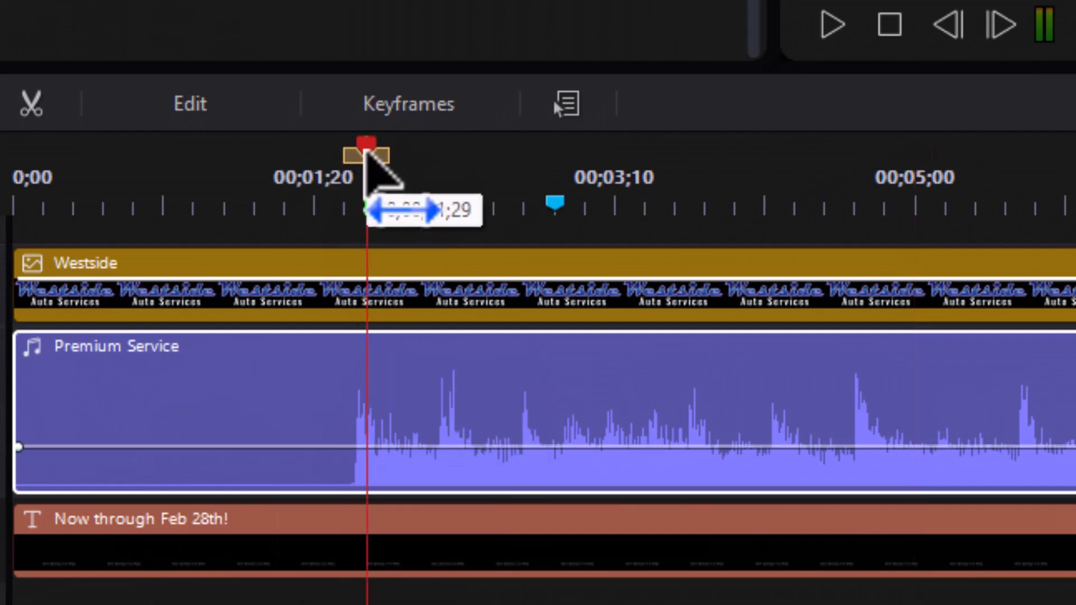
left_click_drag(361, 148, 341, 147)
left_click(577, 432)
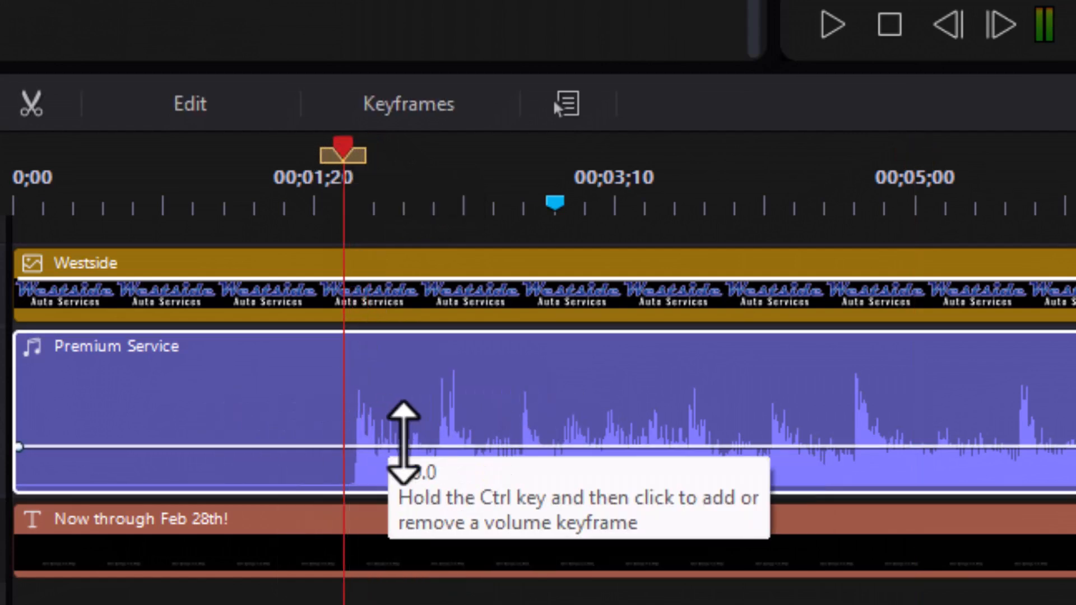
mouse_move(344, 149)
left_mouse_down()
mouse_move(355, 152)
mouse_move(344, 150)
left_mouse_up()
left_click(246, 417)
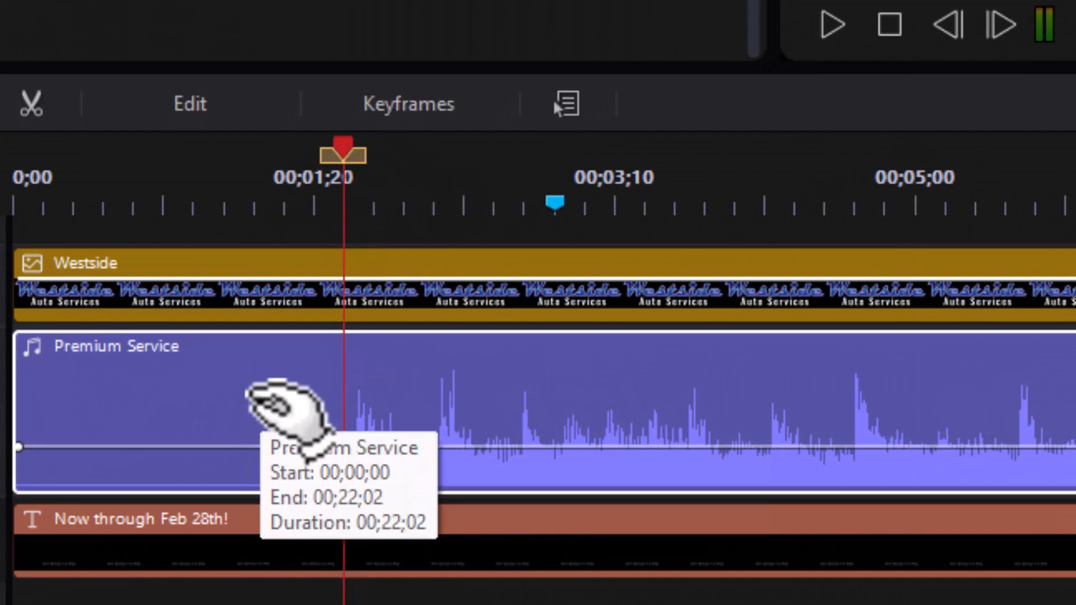
key("ctrl+t")
left_click(244, 411)
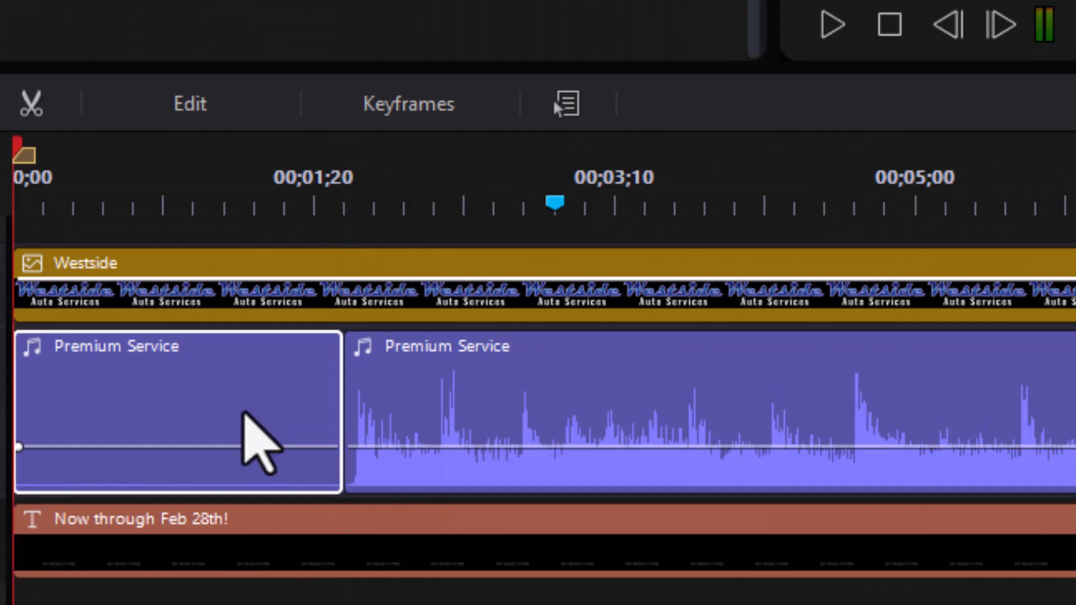
key("Delete")
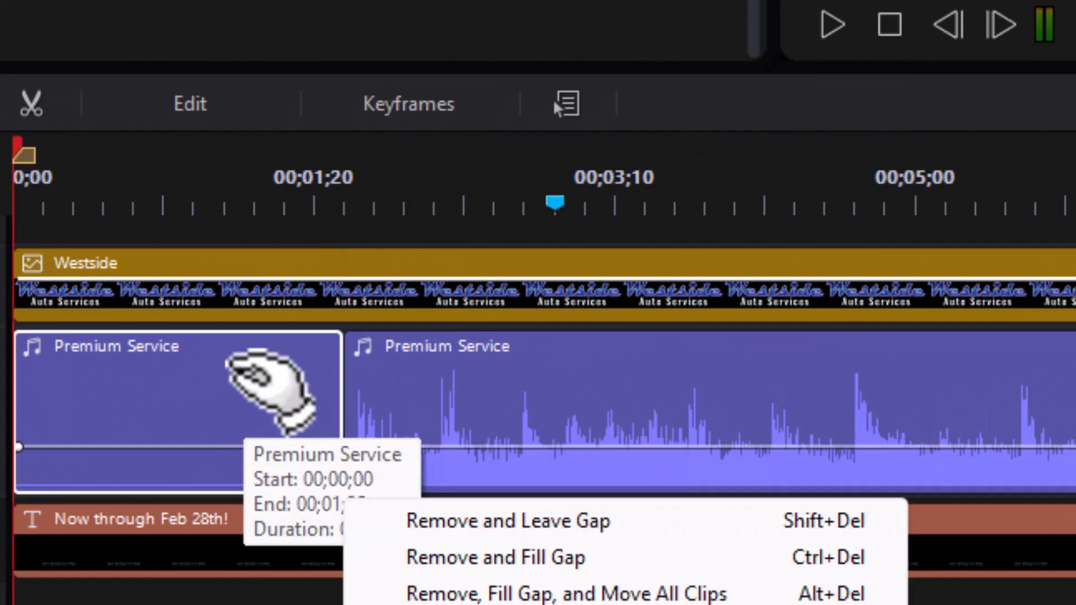
left_click(474, 561)
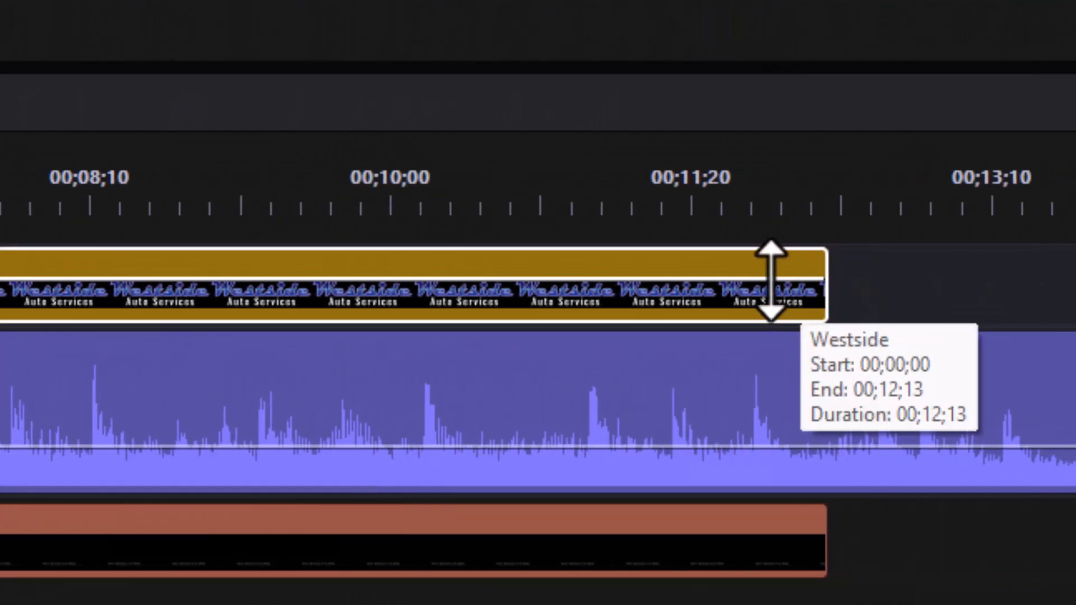
Split the music at the end of the Westside logo clip and delete the part that runs past it
key("End")
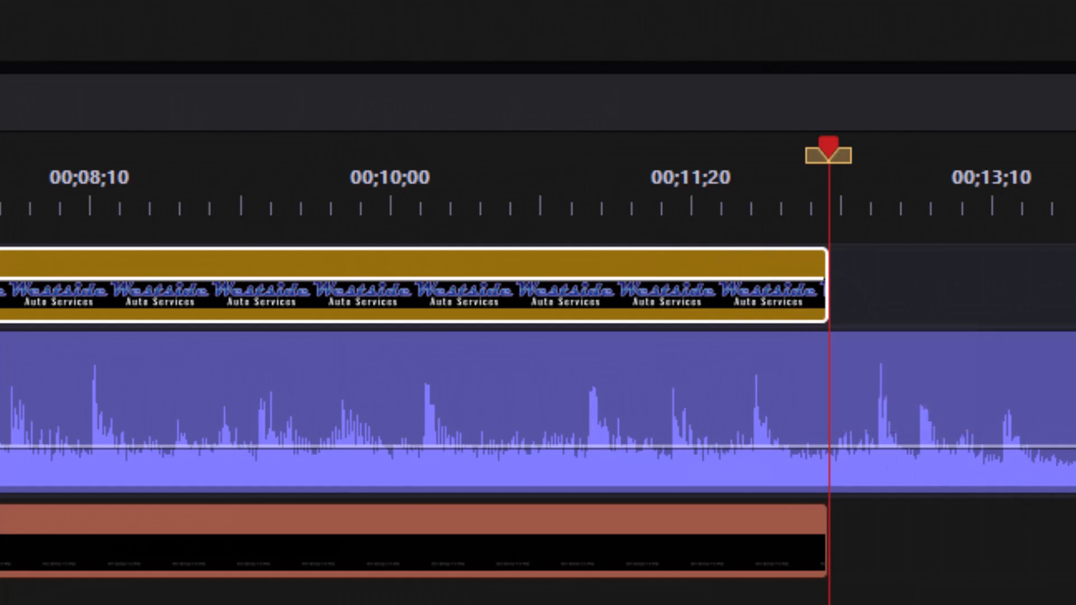
left_click(12, 392)
key("s")
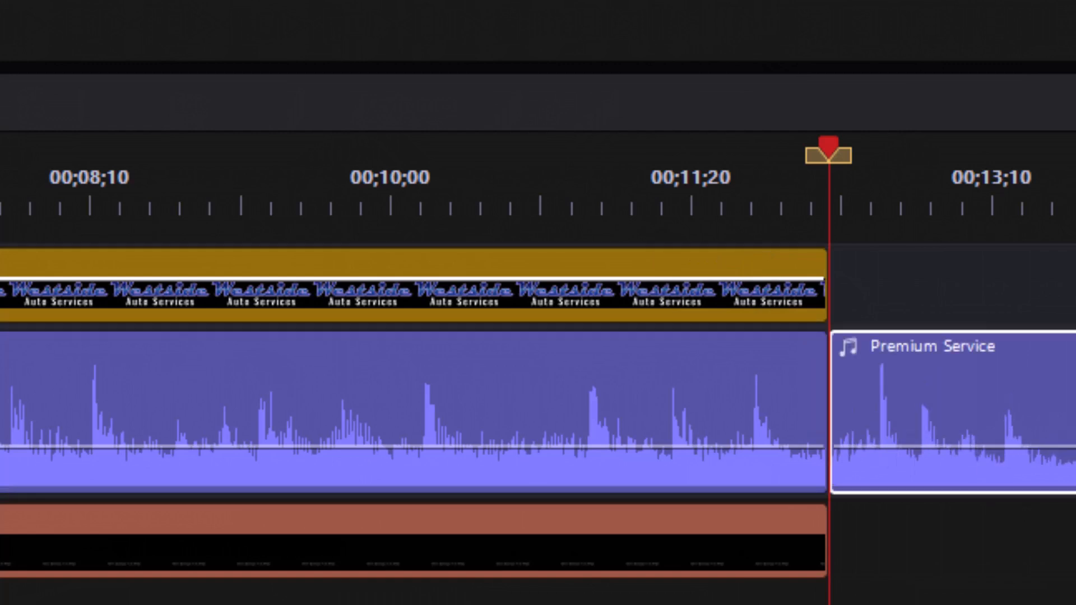
key("Delete")
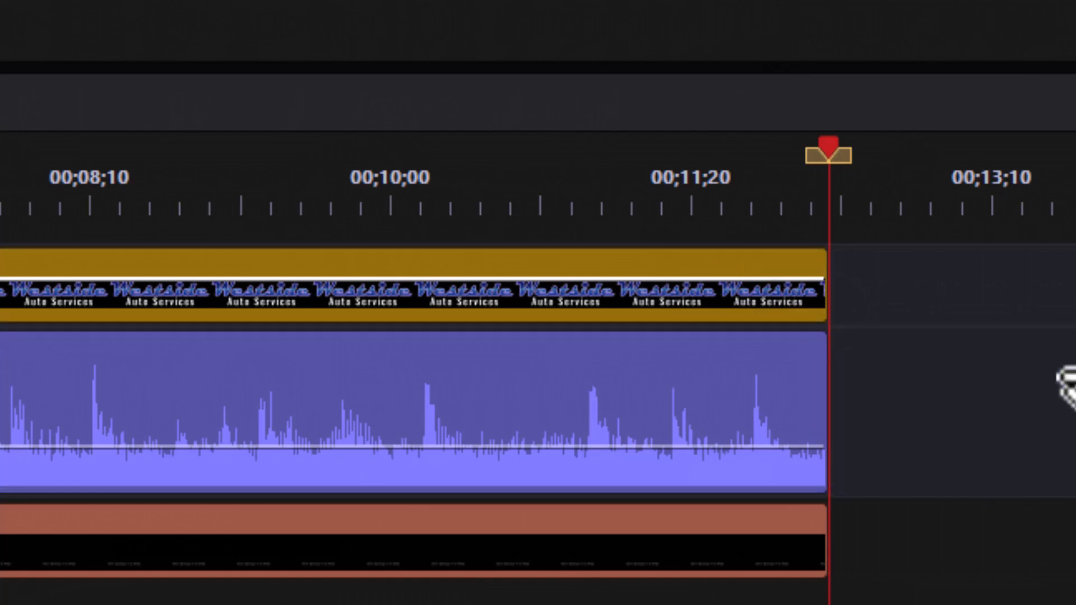
Fade out the end of the music with volume keyframes that curve down gradually to near silence at the clip's end
left_click(666, 447)
left_click(668, 447)
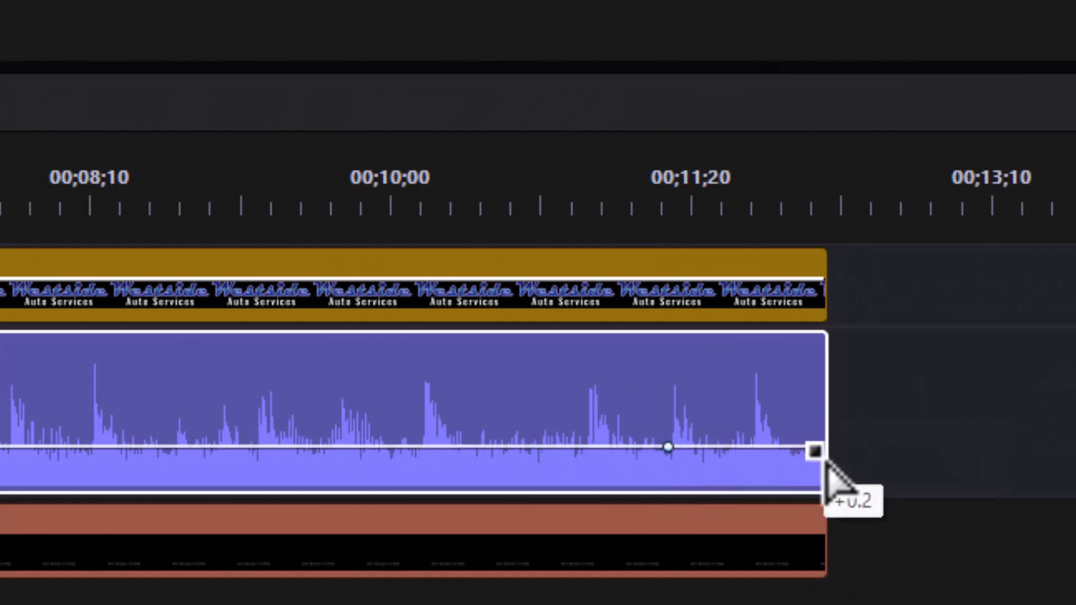
left_click_drag(827, 462, 828, 503)
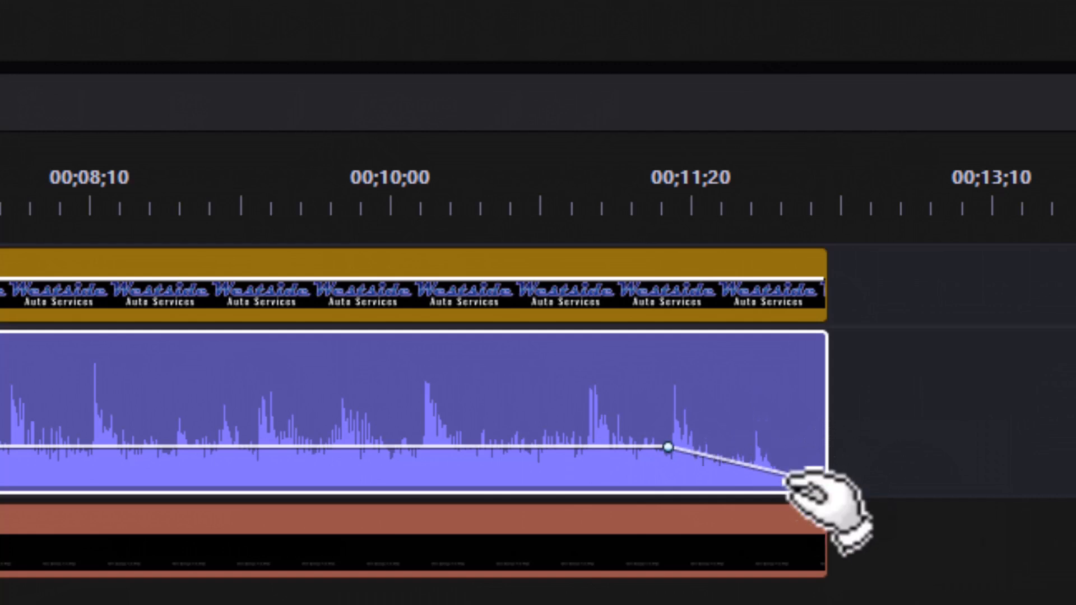
left_click(752, 470)
mouse_move(754, 473)
left_mouse_down()
mouse_move(767, 466)
mouse_move(747, 471)
mouse_move(762, 476)
left_mouse_up()
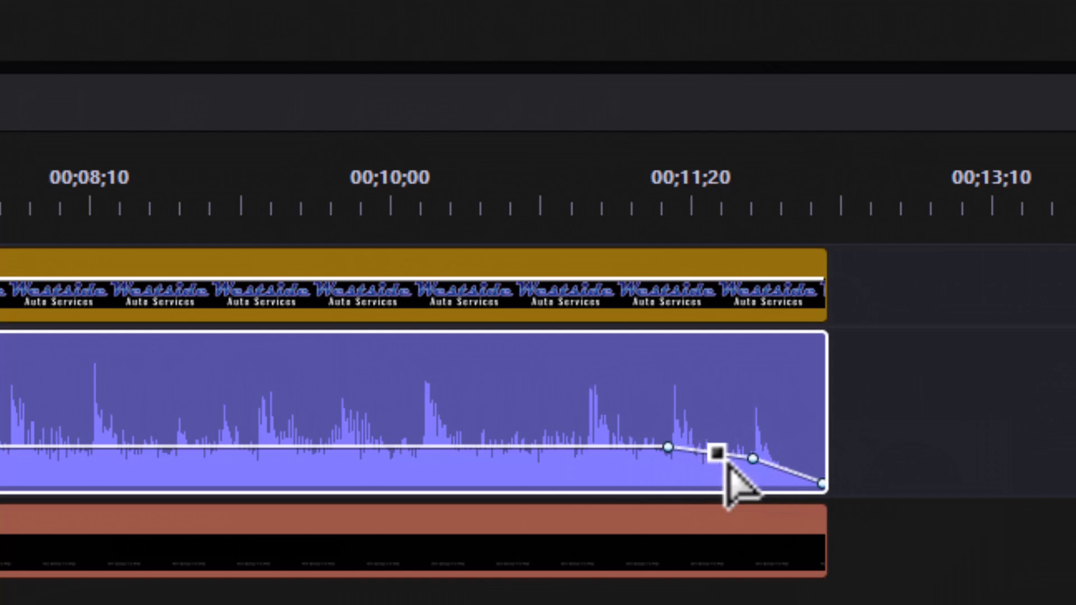
left_click(727, 464)
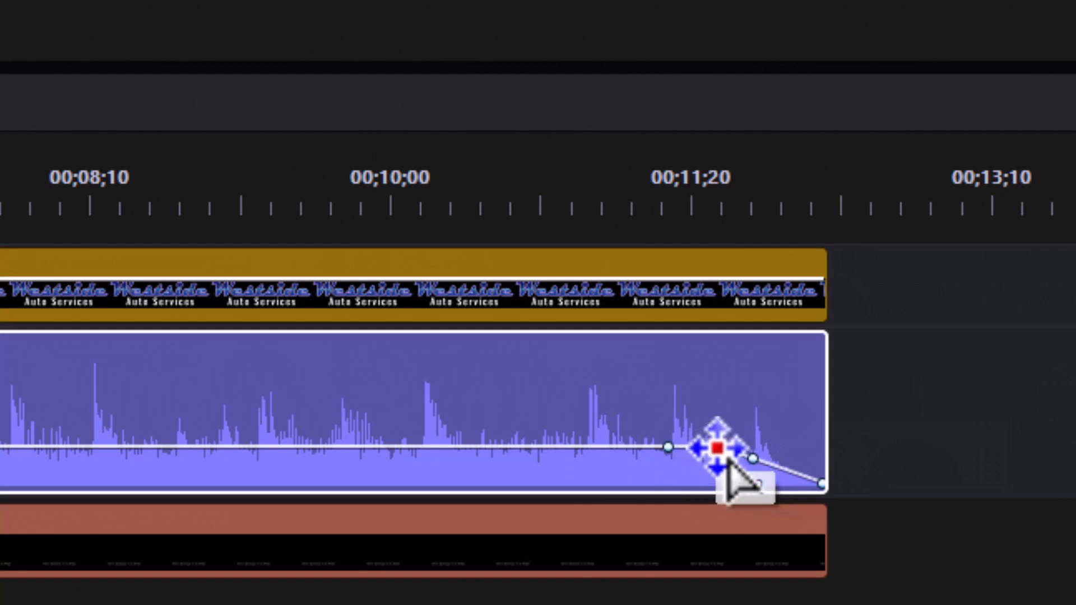
left_click_drag(717, 448, 717, 453)
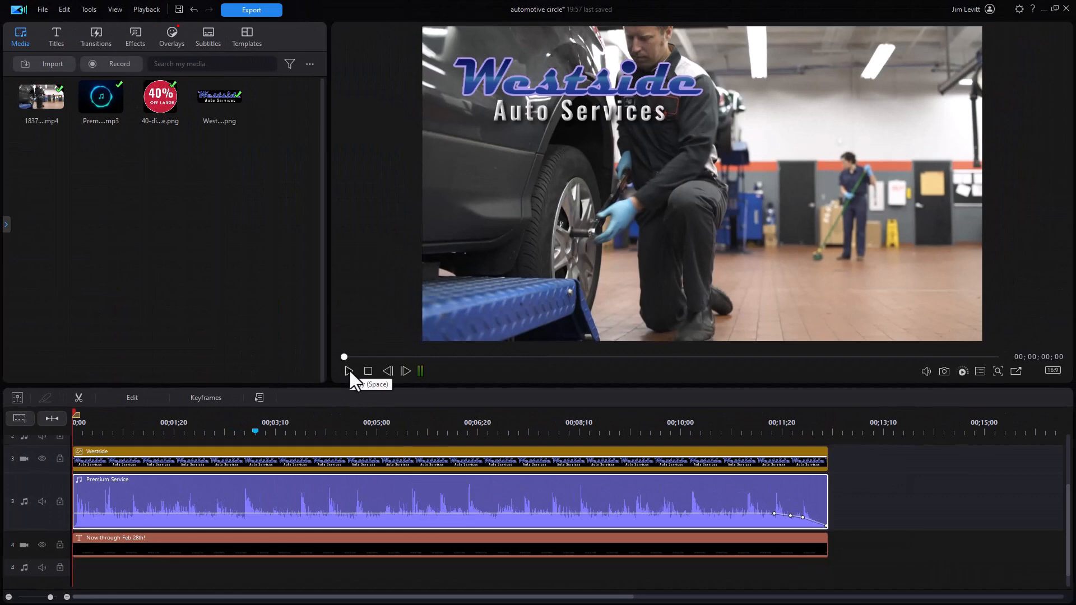
Play the finished video from the start to check the overlays, title animation and music together
left_click(348, 372)
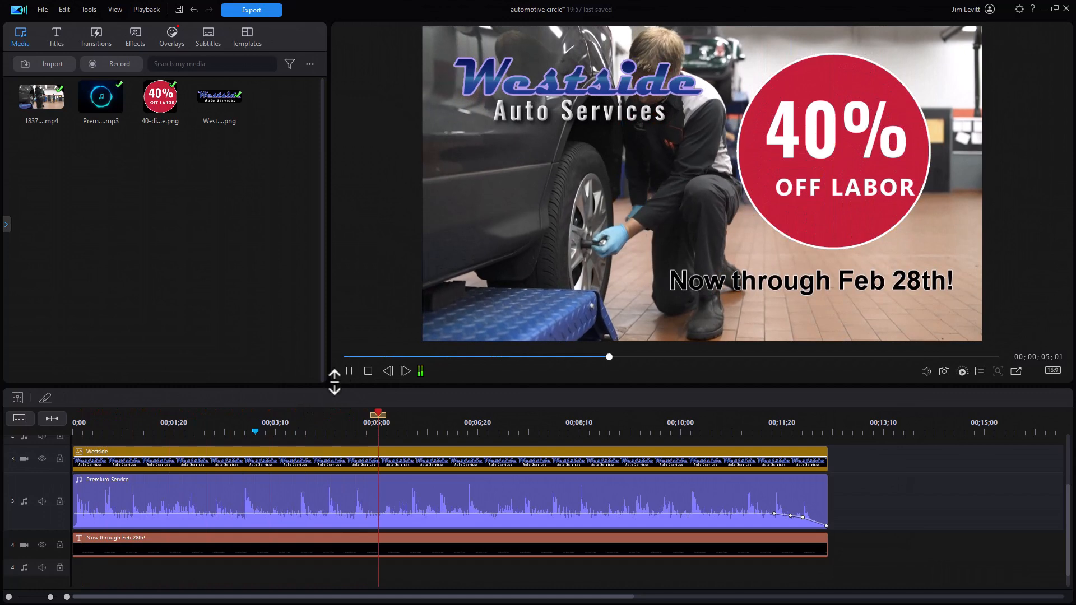
left_click(348, 372)
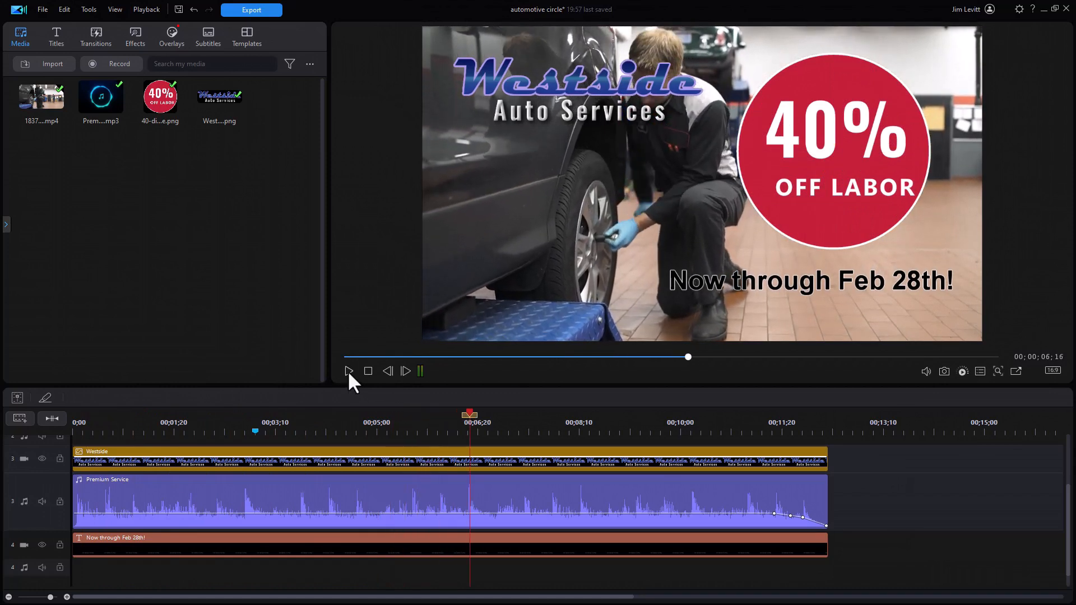